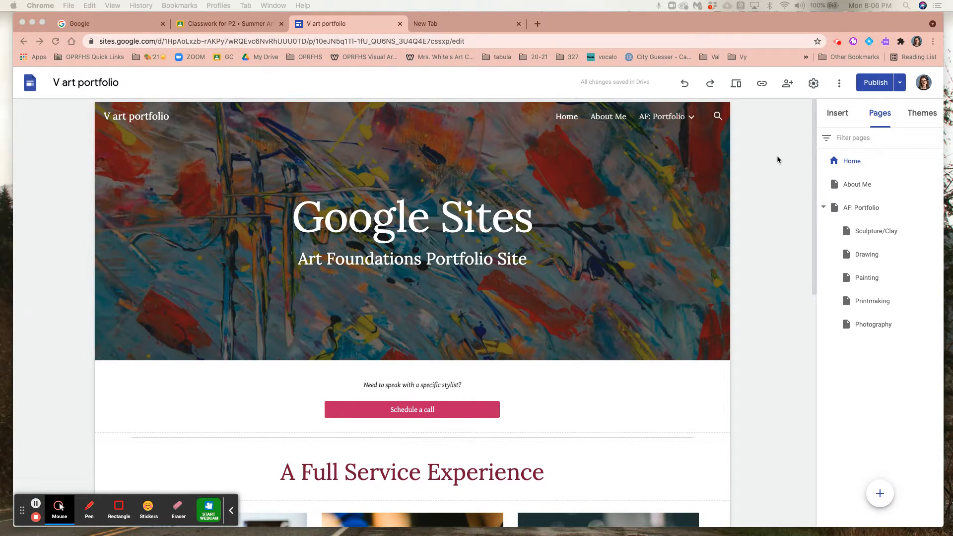
# Open Google Sites from the Google apps list in the new browser tab.
pyautogui.click(475, 25)
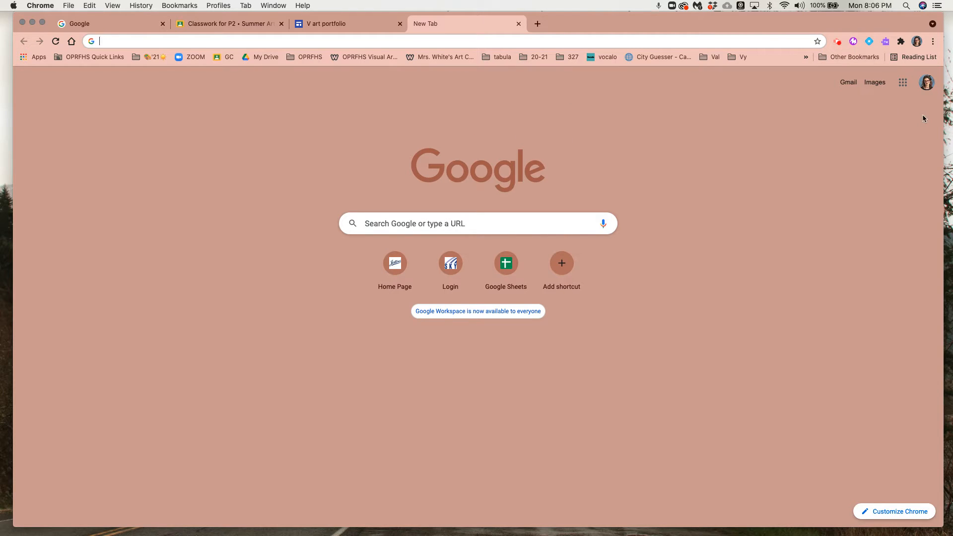
pyautogui.click(902, 86)
pyautogui.scroll(-3, 842, 201)
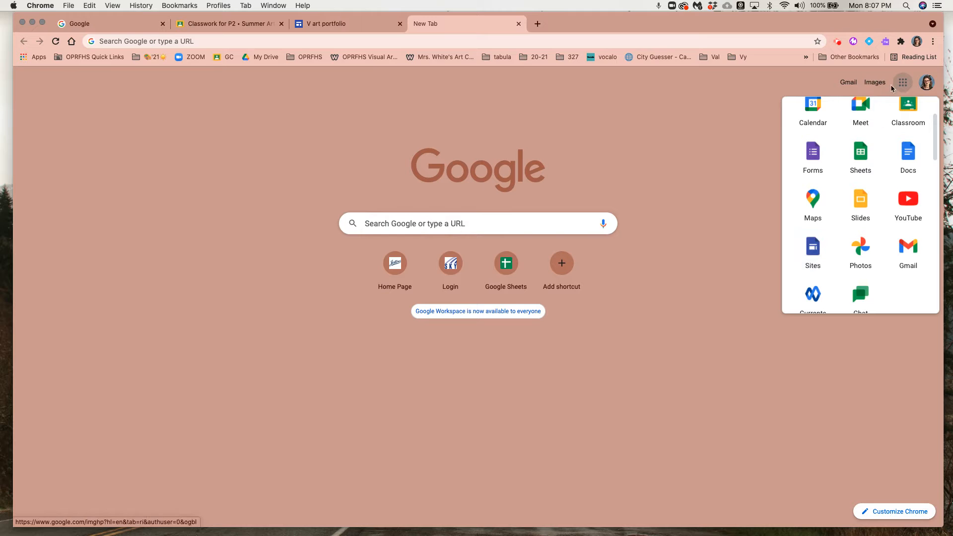
pyautogui.scroll(3, 829, 162)
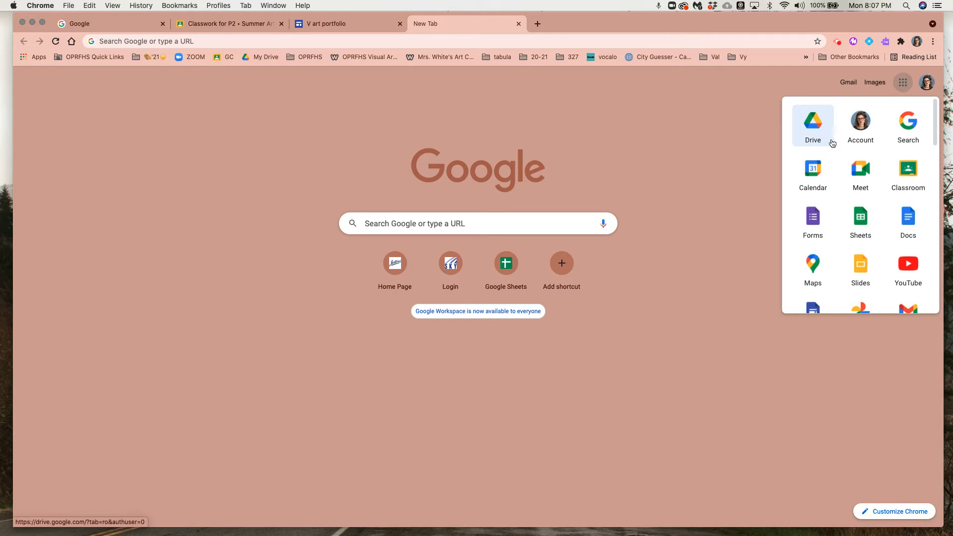
pyautogui.scroll(-3, 832, 143)
pyautogui.click(811, 248)
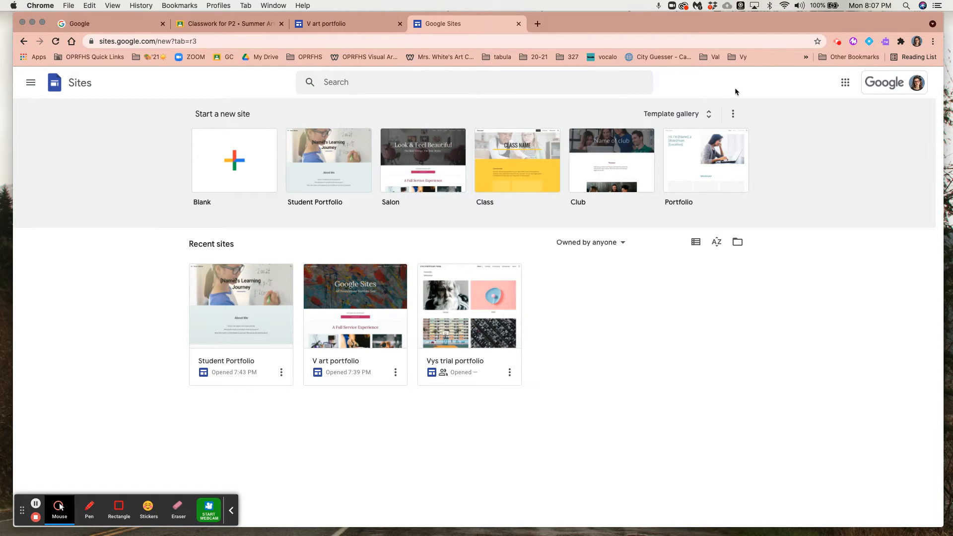
# Browse the full template gallery and create a new site from the Photo Portfolio template.
pyautogui.click(687, 114)
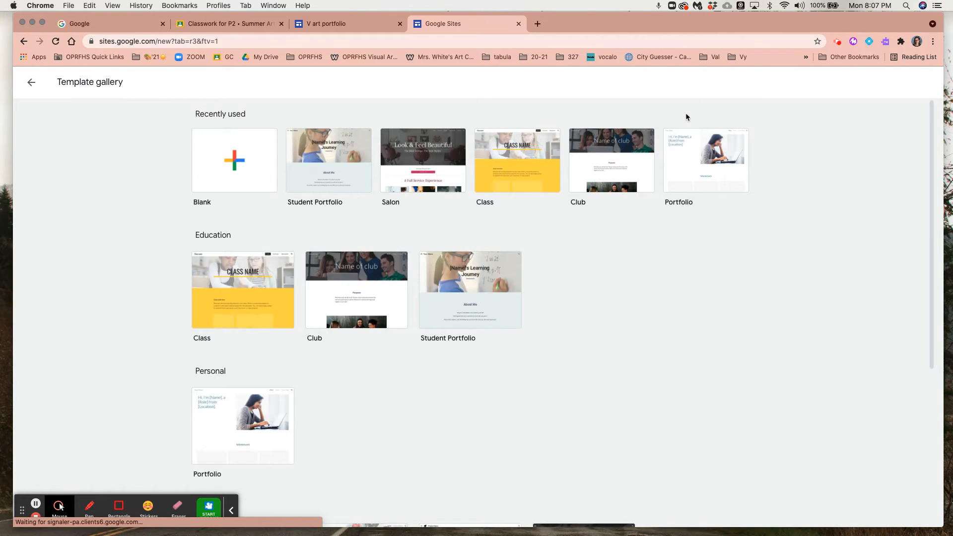
pyautogui.scroll(-3, 643, 311)
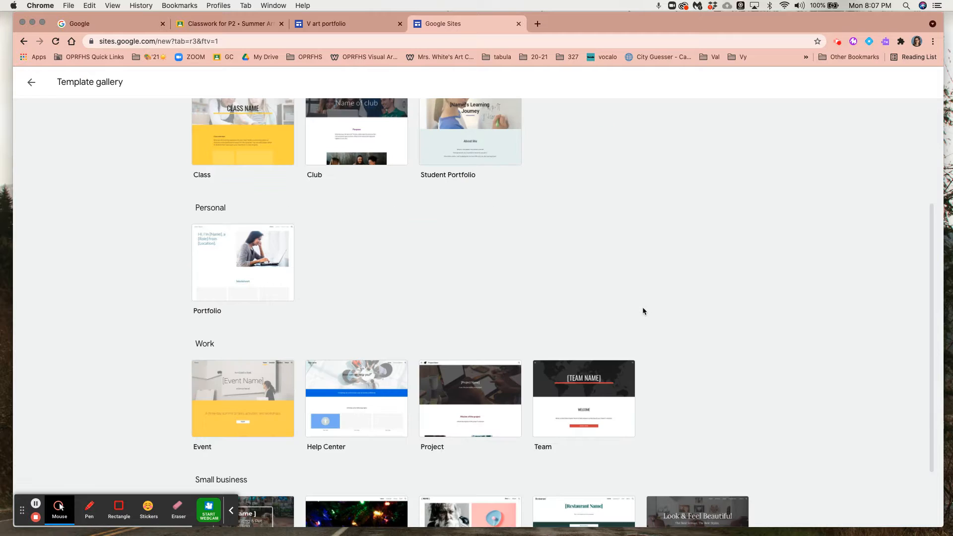
pyautogui.scroll(-2, 643, 311)
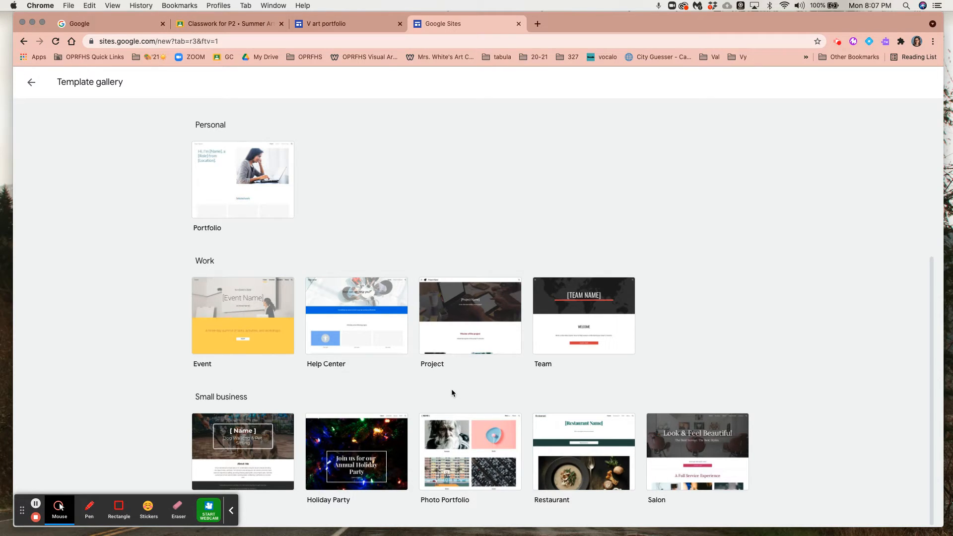
pyautogui.scroll(5, 451, 388)
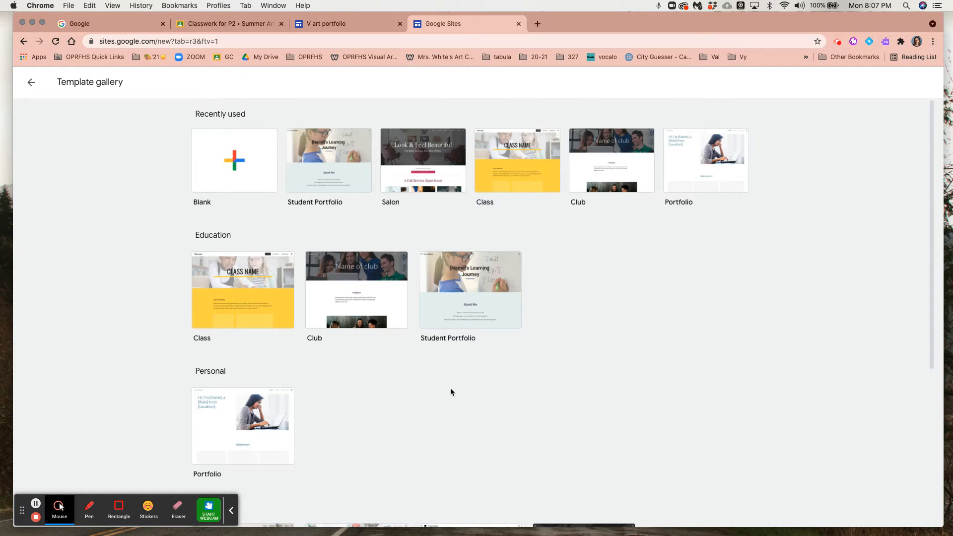
pyautogui.scroll(-5, 603, 362)
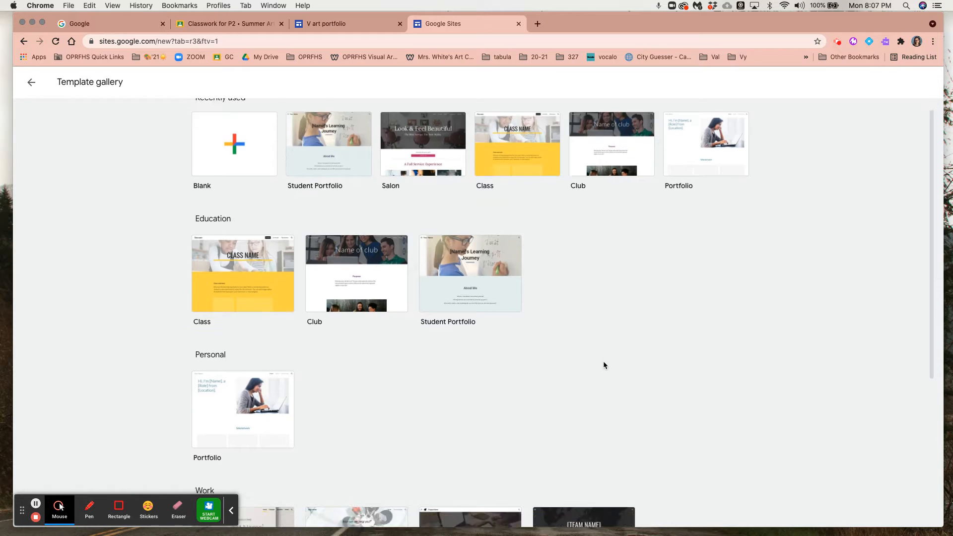
pyautogui.scroll(-2, 603, 362)
pyautogui.scroll(-1, 602, 366)
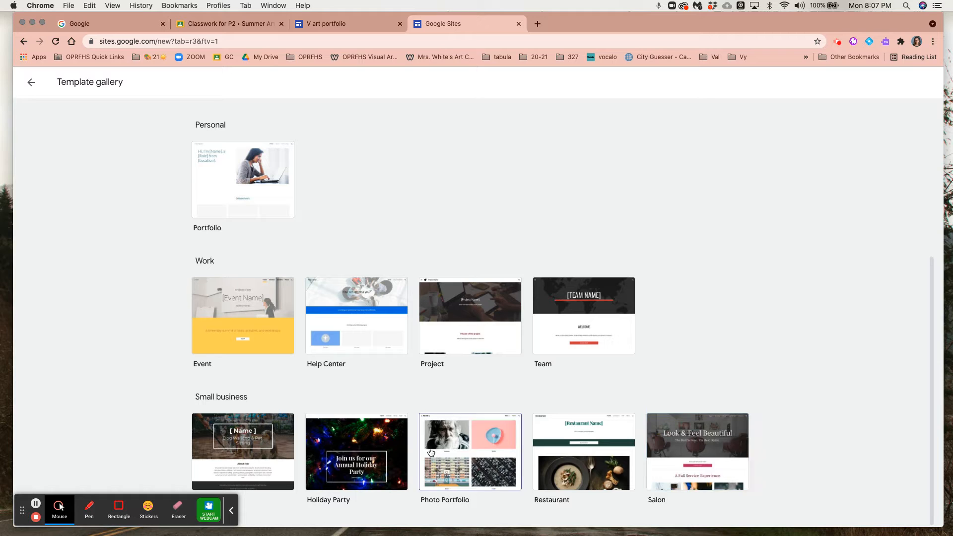
pyautogui.click(475, 466)
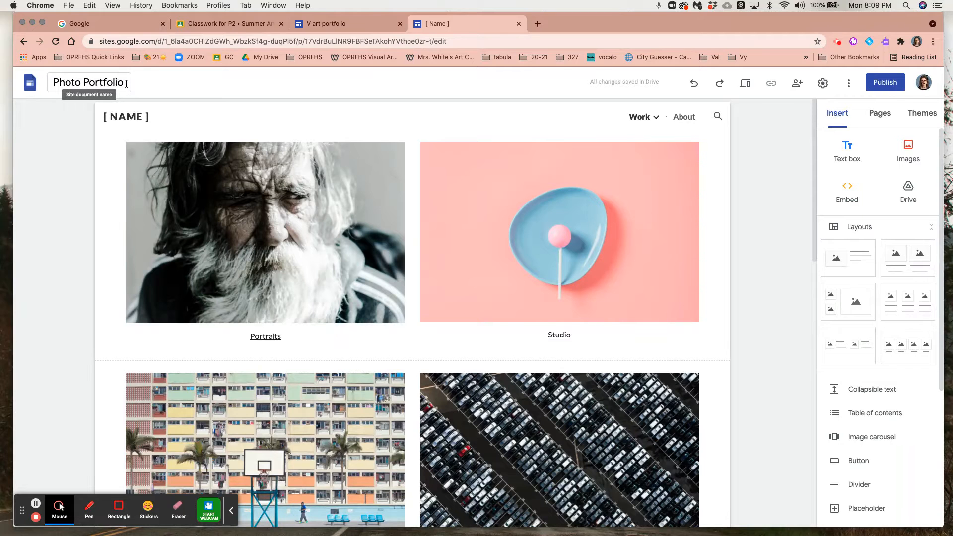
# Rename the site document to the teacher's title and surname followed by "Art Portfolio".
pyautogui.moveTo(126, 83); pyautogui.dragTo(55, 83)
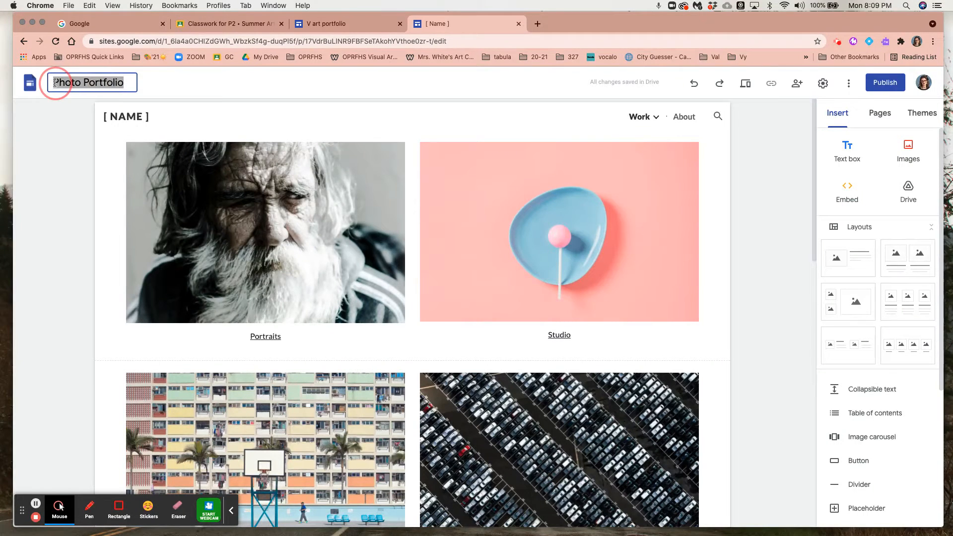
pyautogui.press('BackSpace')
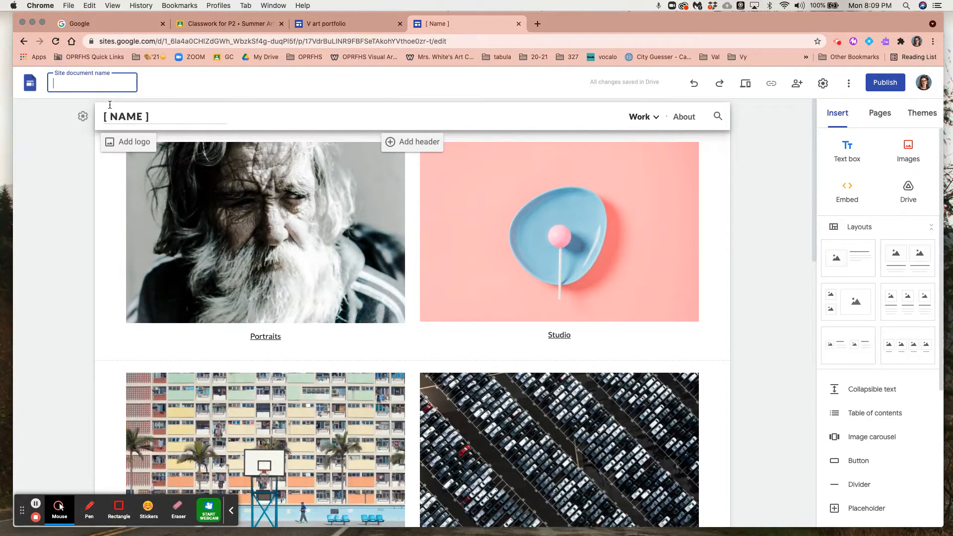
pyautogui.write('V')
pyautogui.press('BackSpace')
pyautogui.write('Ms White P')
pyautogui.press('BackSpace')
pyautogui.write('Art')
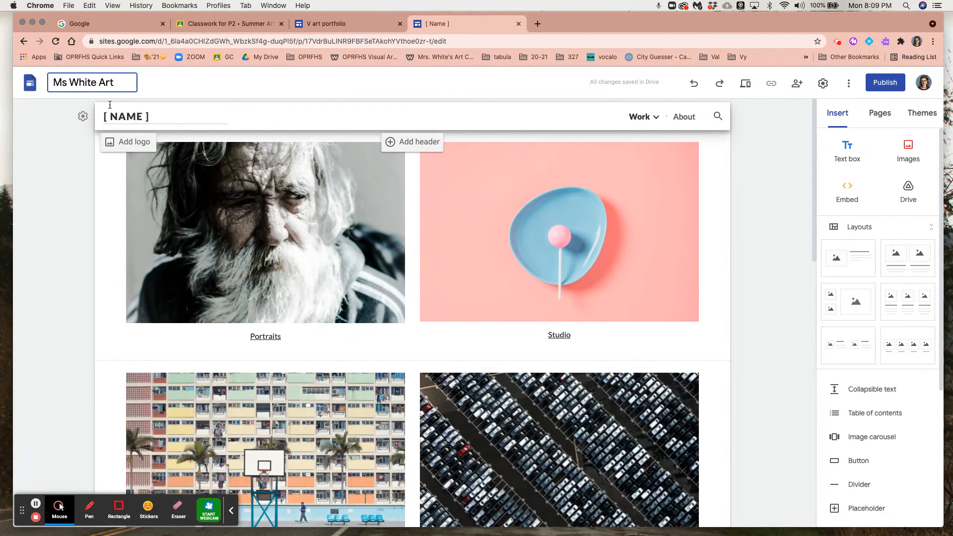
pyautogui.write(' Portfolio')
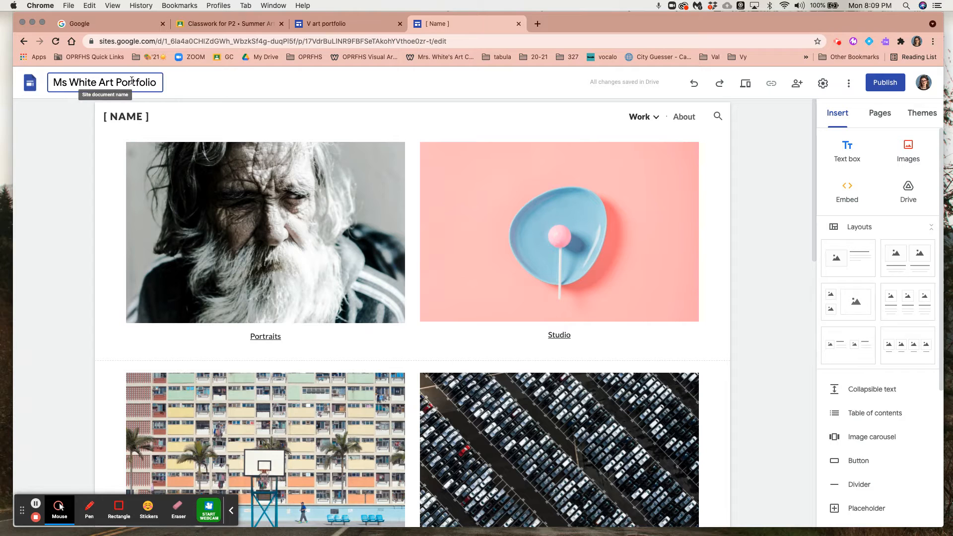
# Shorten the site document name by removing "Portfolio" so it ends with "Art".
pyautogui.moveTo(160, 84); pyautogui.dragTo(119, 84)
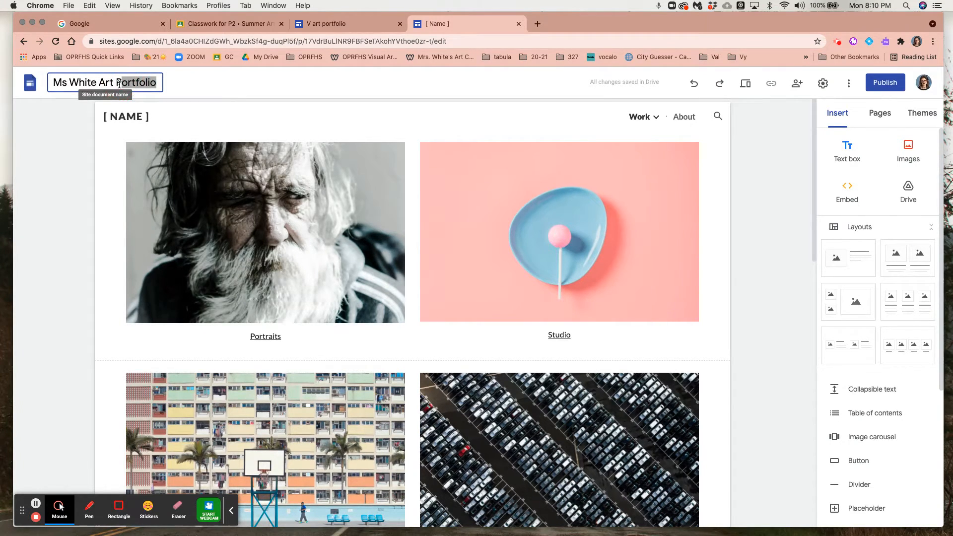
pyautogui.press('BackSpace')
pyautogui.press('BackSpace')
pyautogui.press('BackSpace')
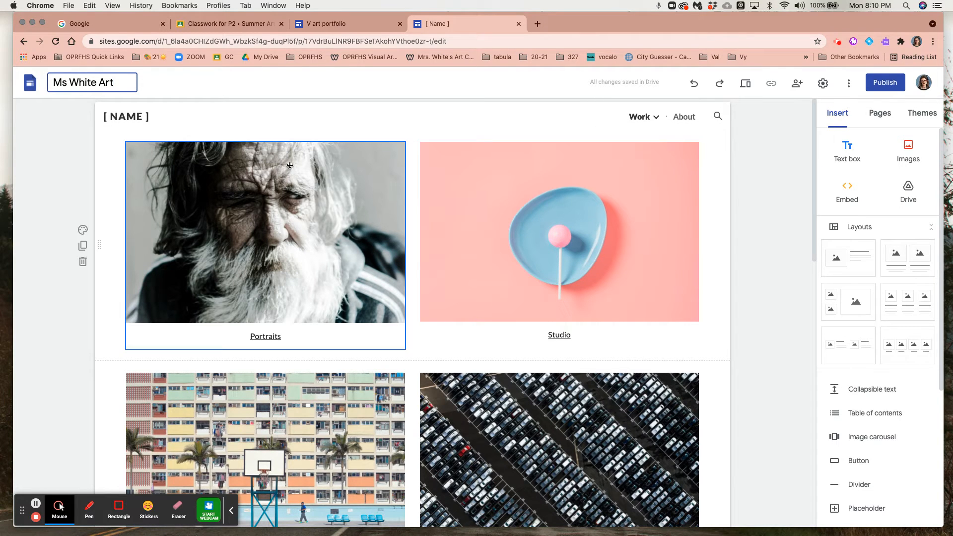
pyautogui.click(235, 83)
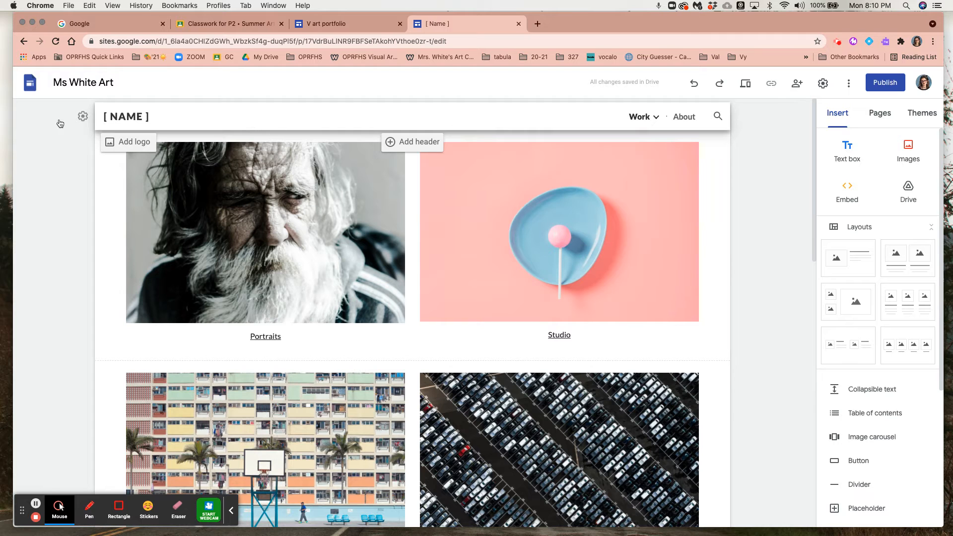
# Replace the [ NAME ] placeholder in the page header with the same title as the site document name.
pyautogui.click(87, 82)
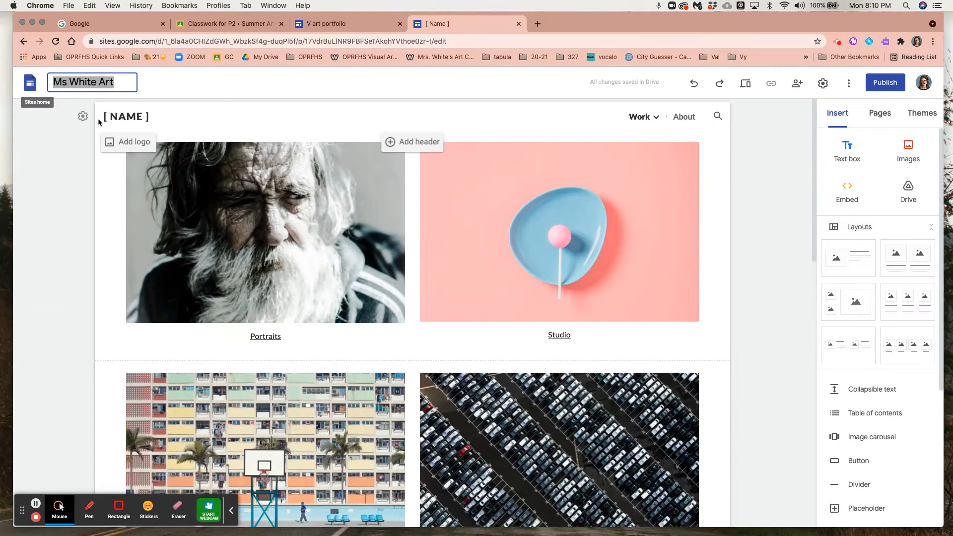
pyautogui.click(136, 119)
pyautogui.moveTo(166, 118); pyautogui.dragTo(83, 117)
pyautogui.write('Ms White Art')
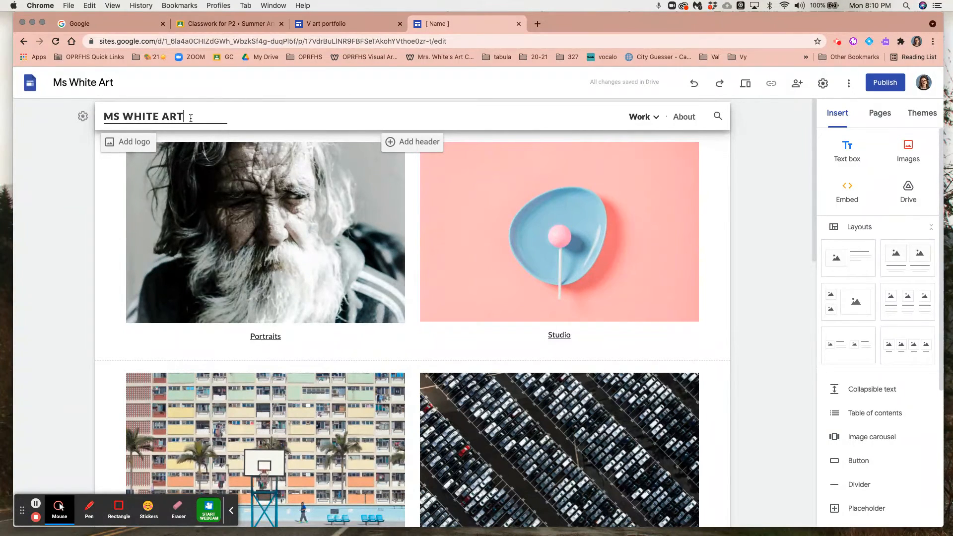
# Start publishing the site, using its title in lowercase without spaces or hyphens as the web address.
pyautogui.click(889, 92)
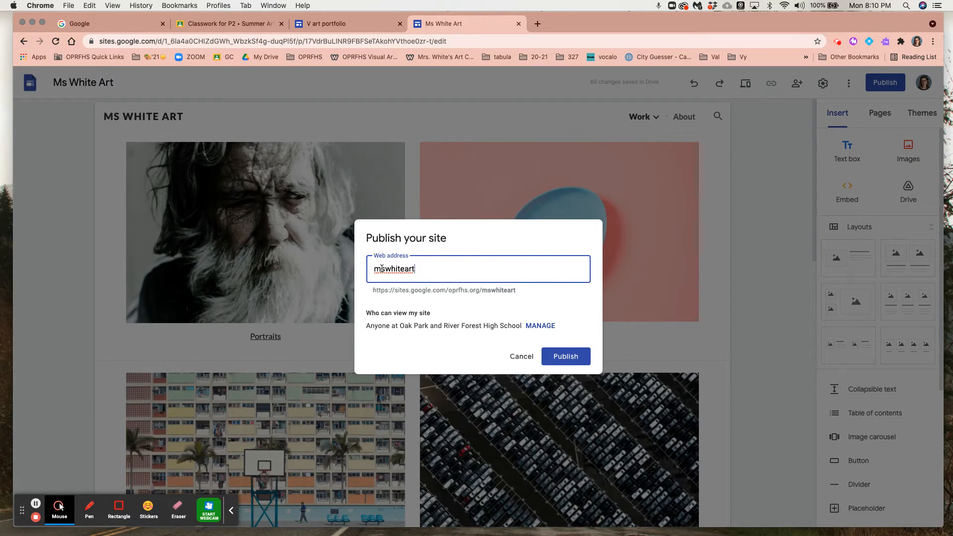
pyautogui.click(404, 271)
pyautogui.write('-')
pyautogui.press('BackSpace')
# Change who can view the published site to Public and confirm the link settings.
pyautogui.click(538, 325)
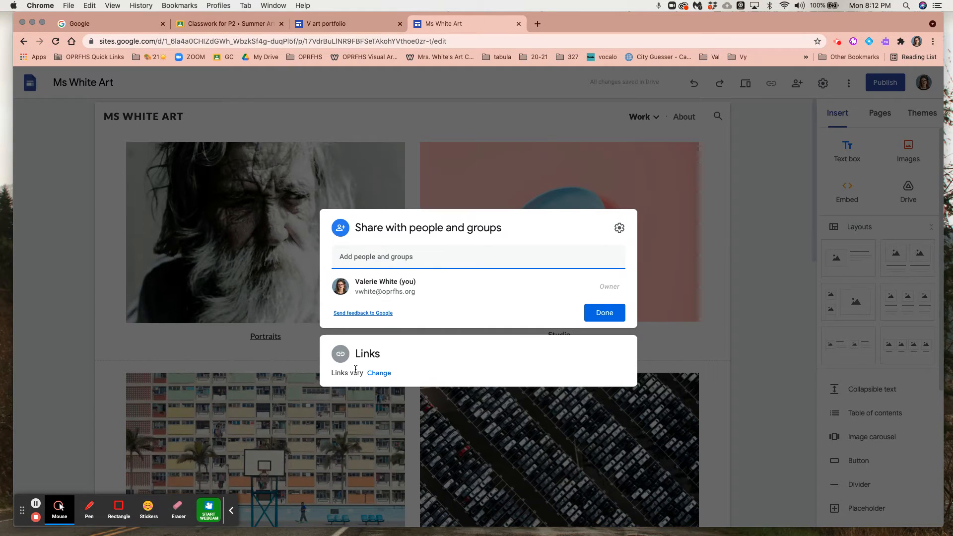
pyautogui.click(382, 376)
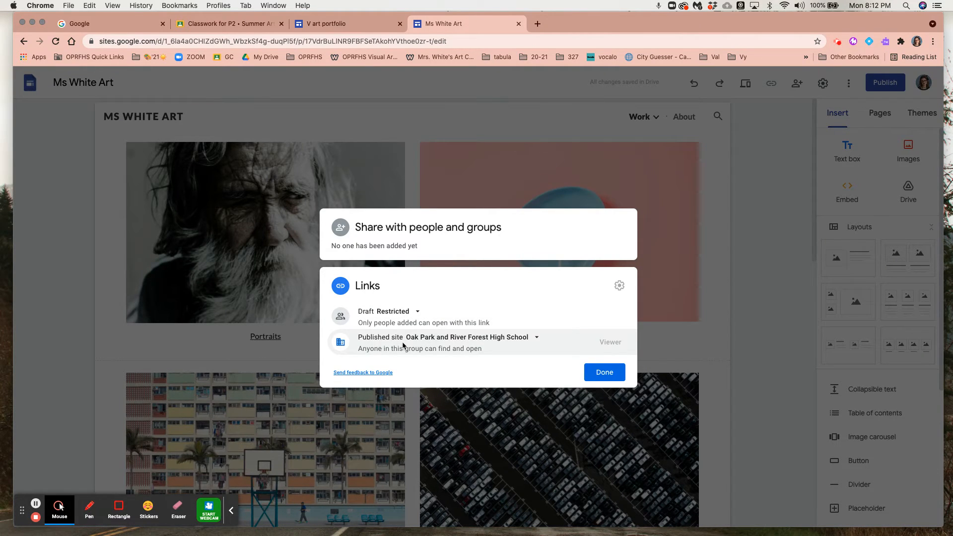
pyautogui.click(514, 340)
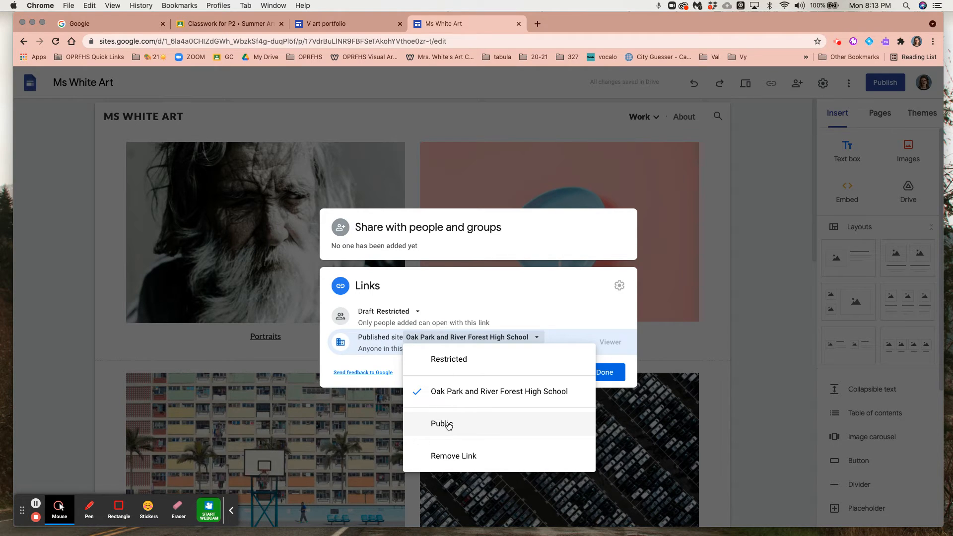
pyautogui.click(448, 425)
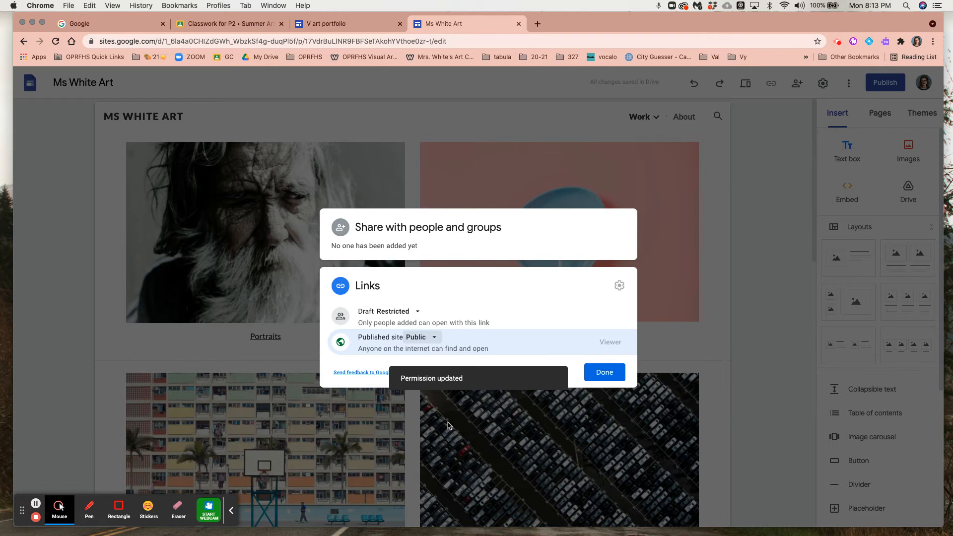
pyautogui.click(609, 376)
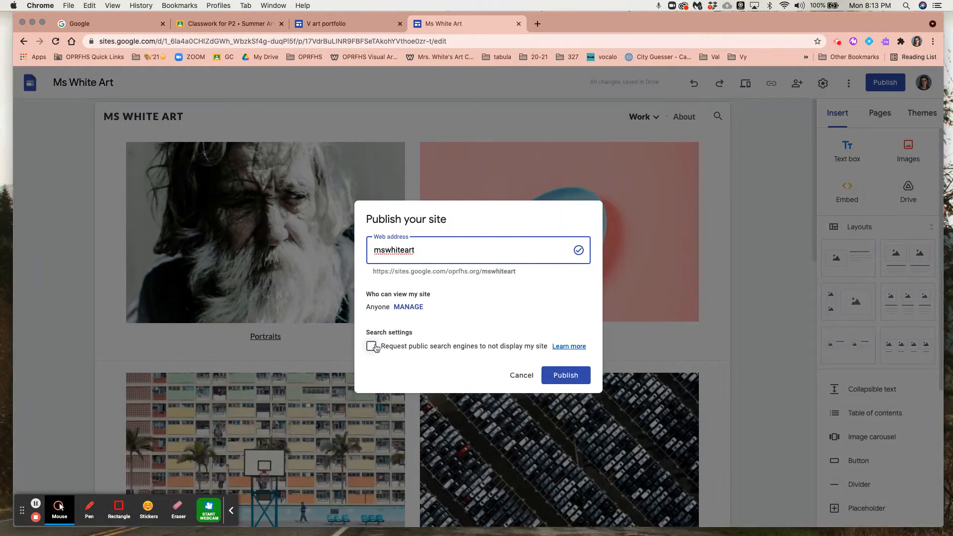
# Copy the full site URL shown below the web address and publish the site.
pyautogui.moveTo(369, 274); pyautogui.dragTo(392, 273)
pyautogui.click(520, 276)
pyautogui.moveTo(517, 272); pyautogui.dragTo(374, 271)
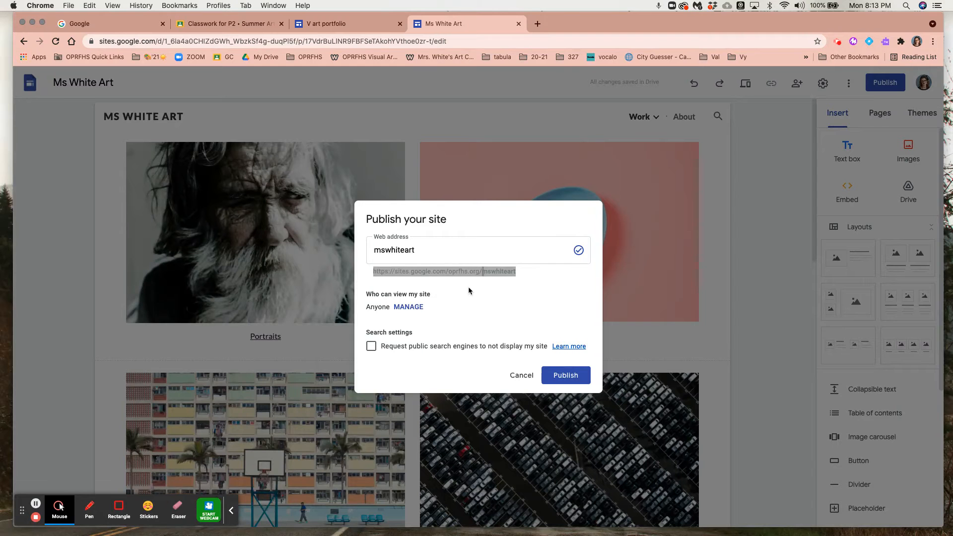
pyautogui.click(564, 376)
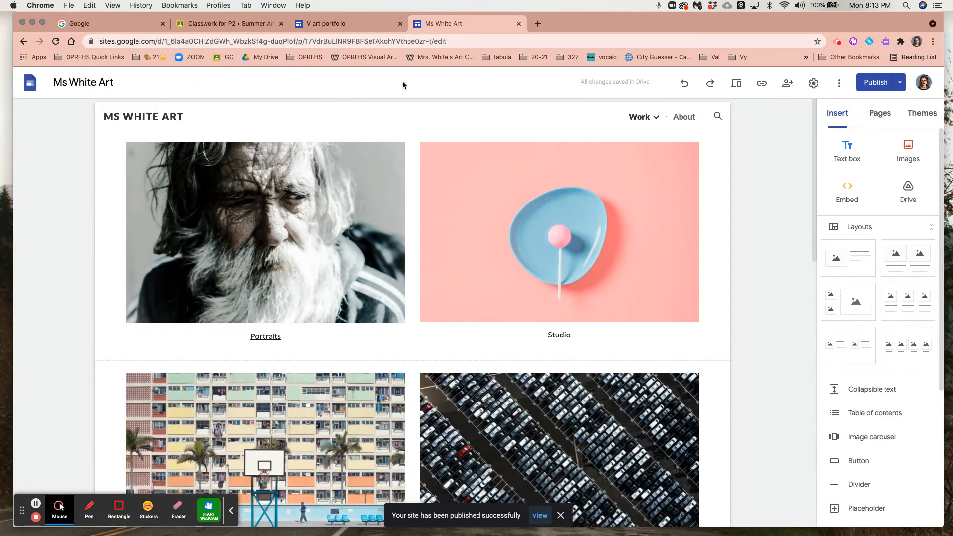
# Switch to Google Classroom and open the Google Forms sign-in attached to the June 15 Day 2 Google Sites Website material.
pyautogui.click(245, 23)
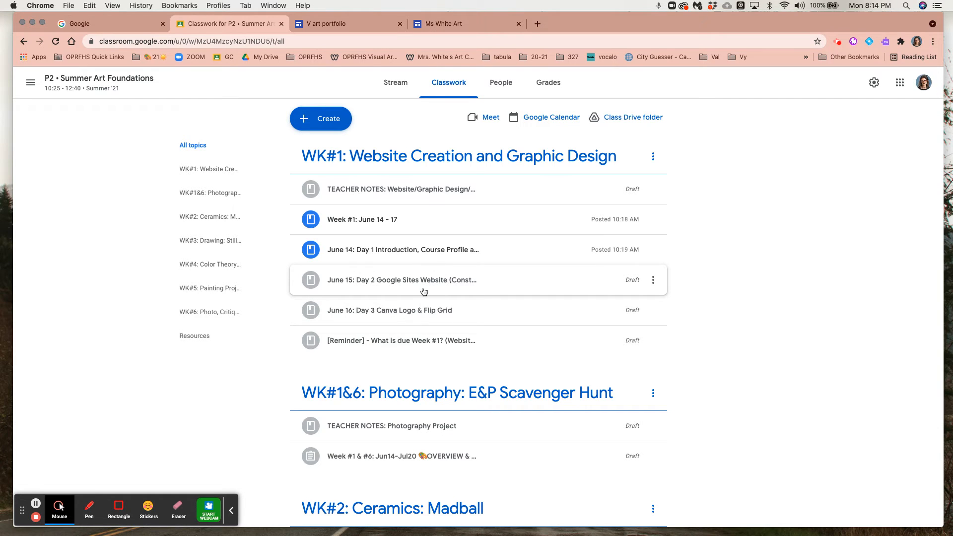
pyautogui.click(385, 283)
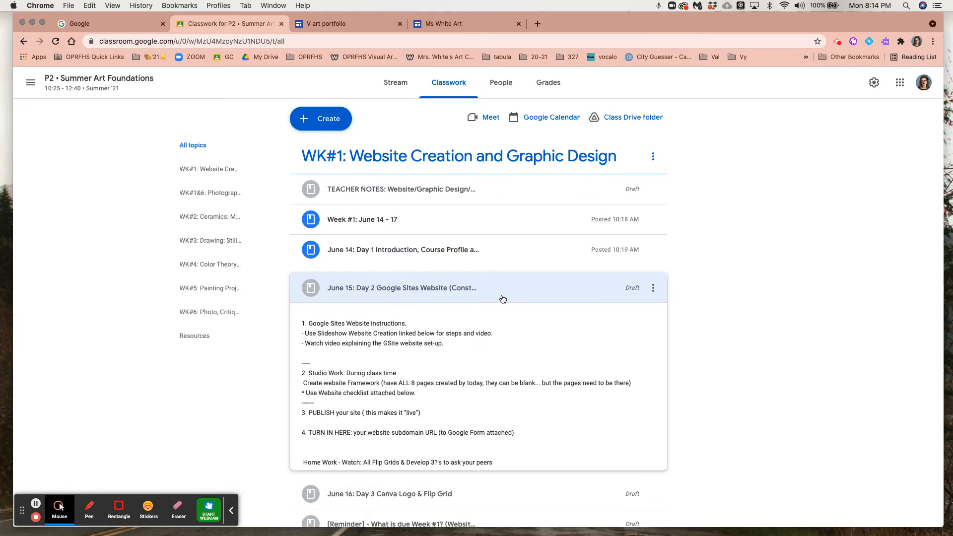
pyautogui.scroll(-2, 432, 374)
pyautogui.scroll(-3, 433, 375)
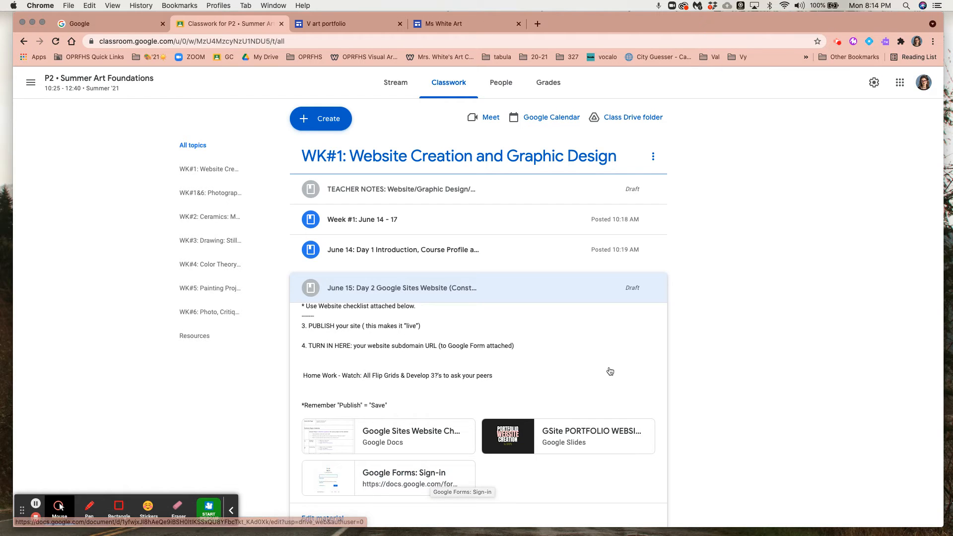
pyautogui.click(414, 478)
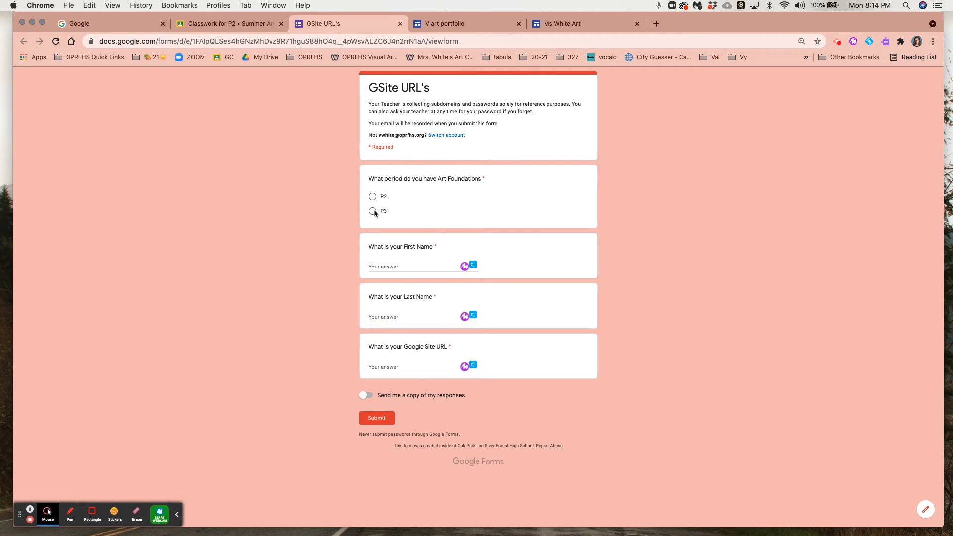
# Paste the copied site address as the answer to the Google Site URL question, and keep the form open.
pyautogui.click(392, 365)
pyautogui.press('super+v')
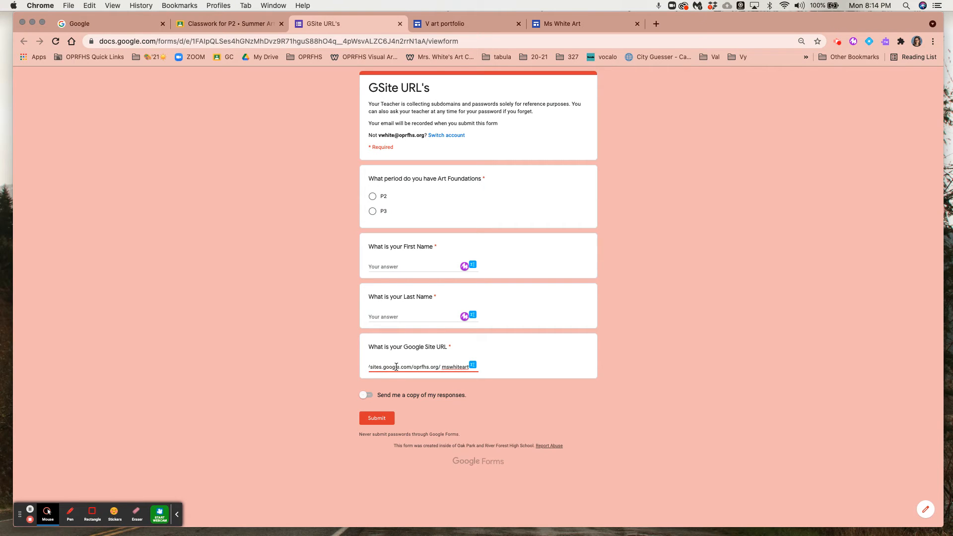
pyautogui.click(400, 24)
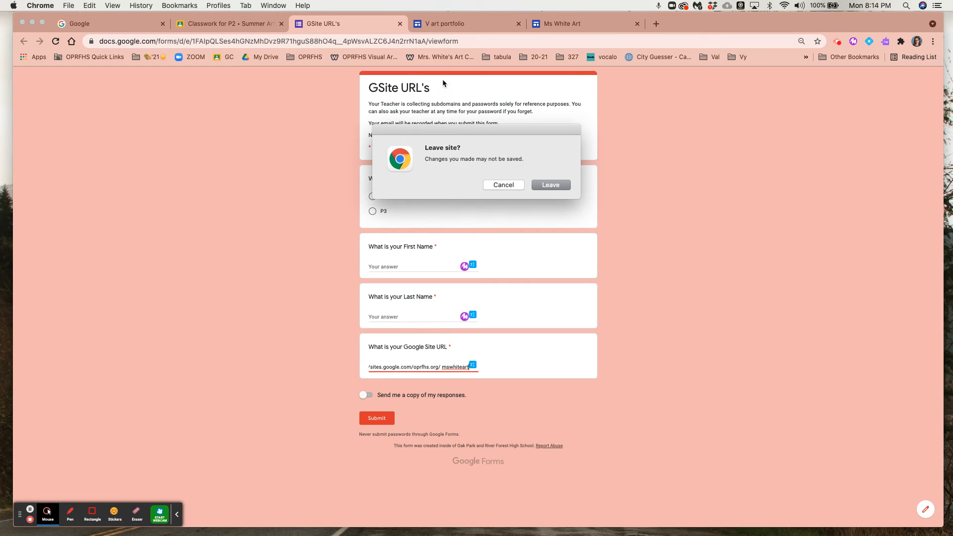
pyautogui.click(503, 185)
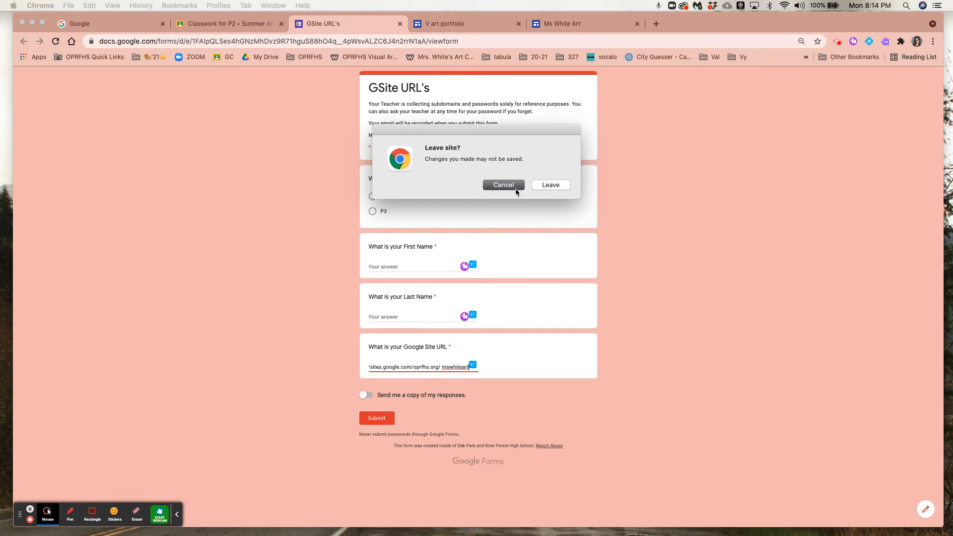
# Leave the GSite URL's form without saving its answers, and view the V art portfolio and Ms White Art sites.
pyautogui.click(400, 23)
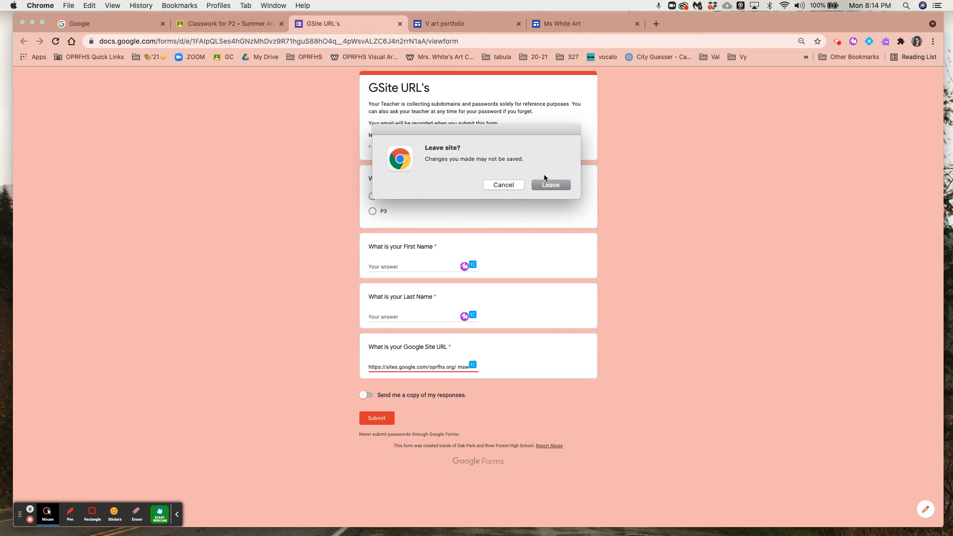
pyautogui.click(552, 184)
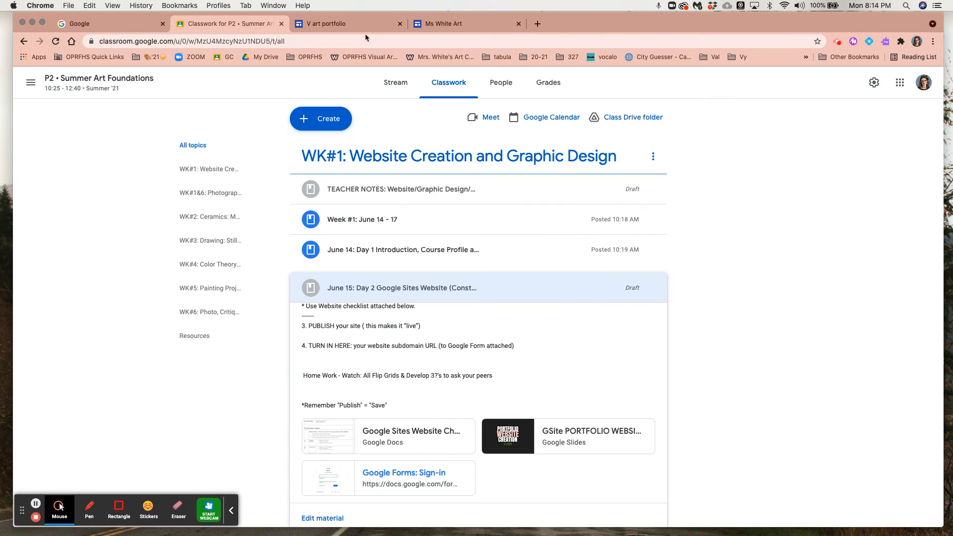
pyautogui.click(364, 23)
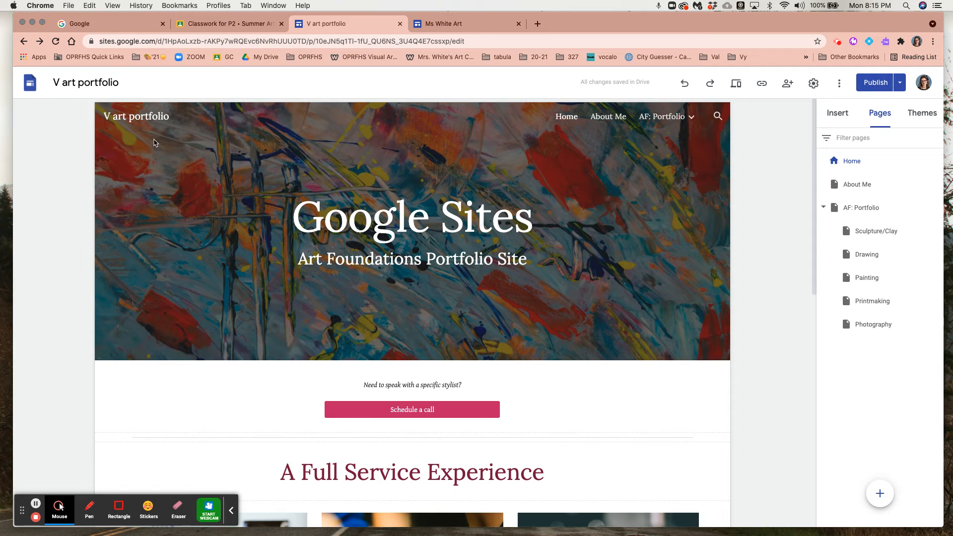
pyautogui.click(436, 25)
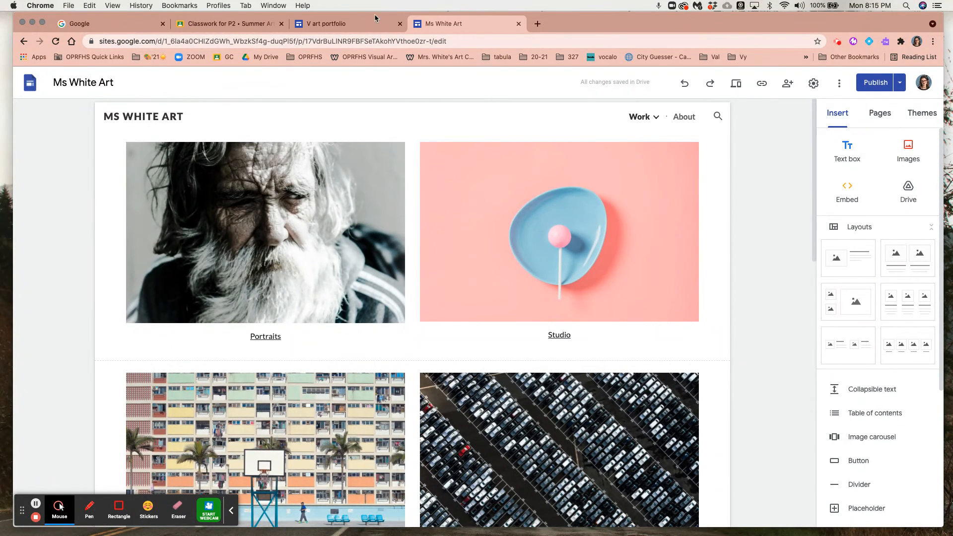
# Open Google Drive in a new browser tab.
pyautogui.click(538, 25)
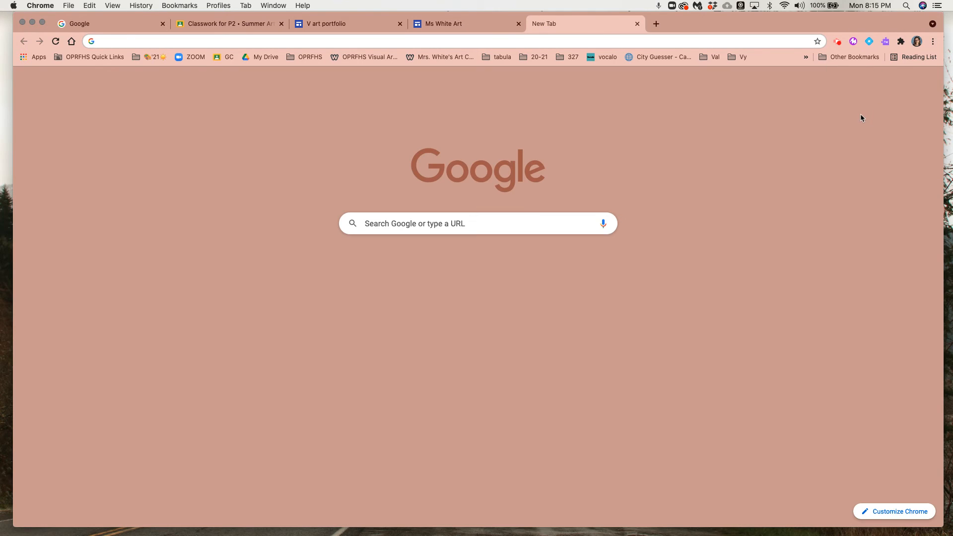
pyautogui.click(902, 82)
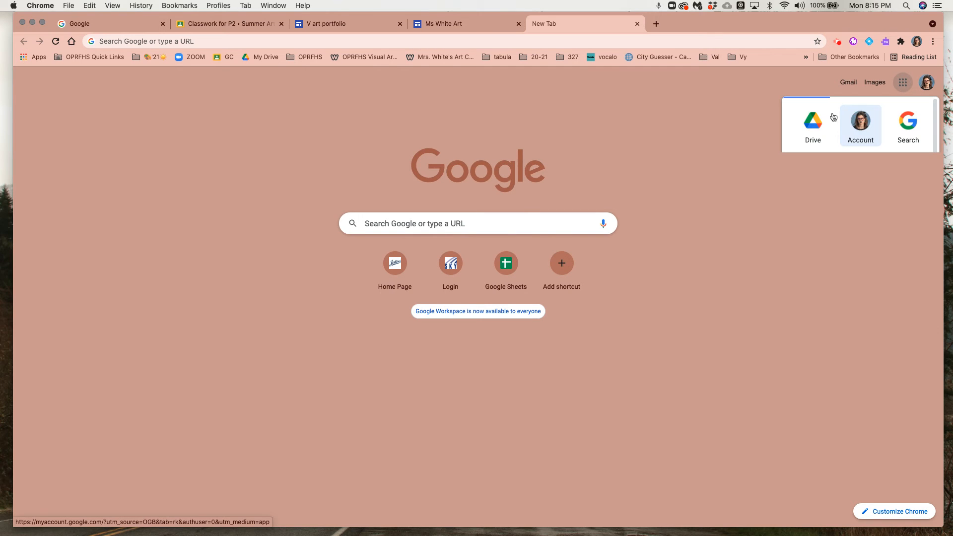
pyautogui.click(827, 121)
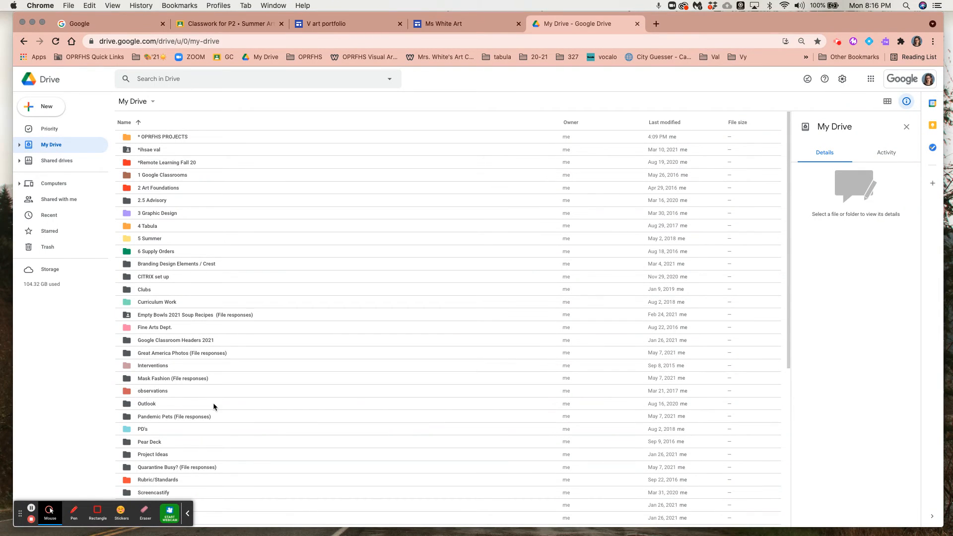
# Look through the My Drive file list for the saved Google Sites files.
pyautogui.scroll(-5, 213, 403)
pyautogui.scroll(-8, 214, 407)
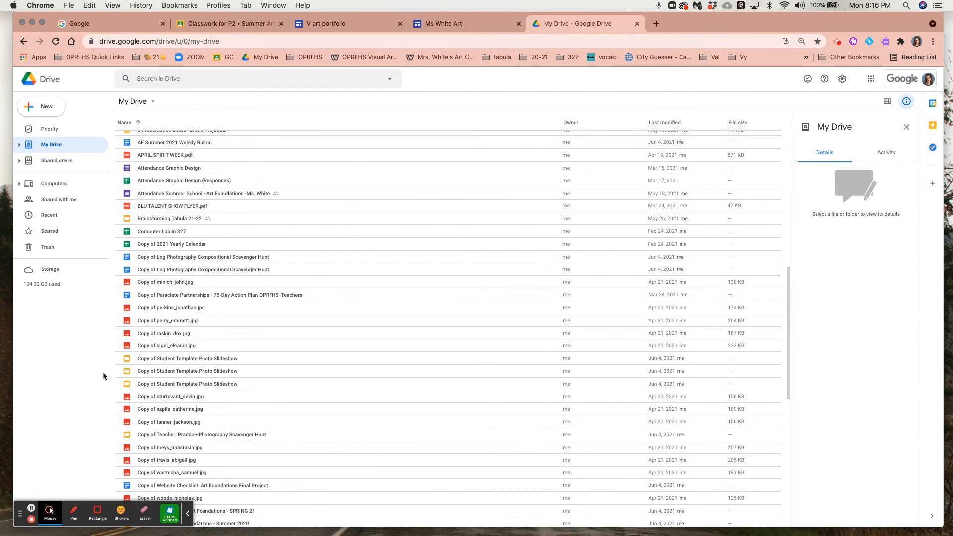
pyautogui.scroll(-6, 203, 365)
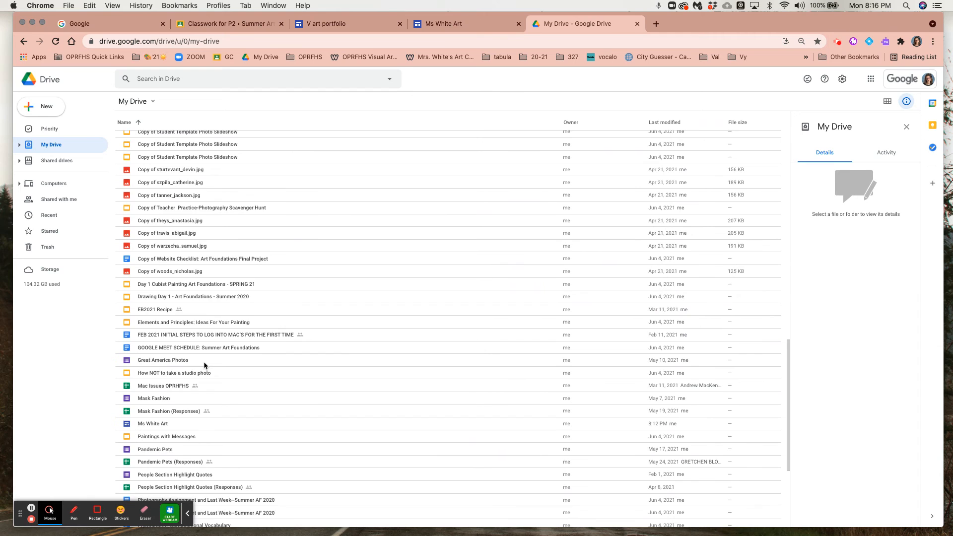
pyautogui.scroll(-5, 203, 365)
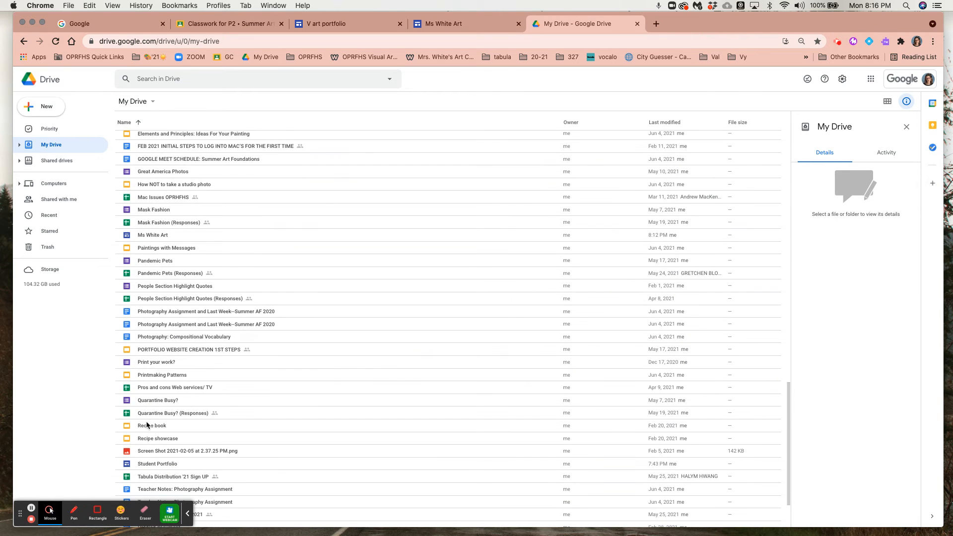
pyautogui.scroll(-2, 165, 417)
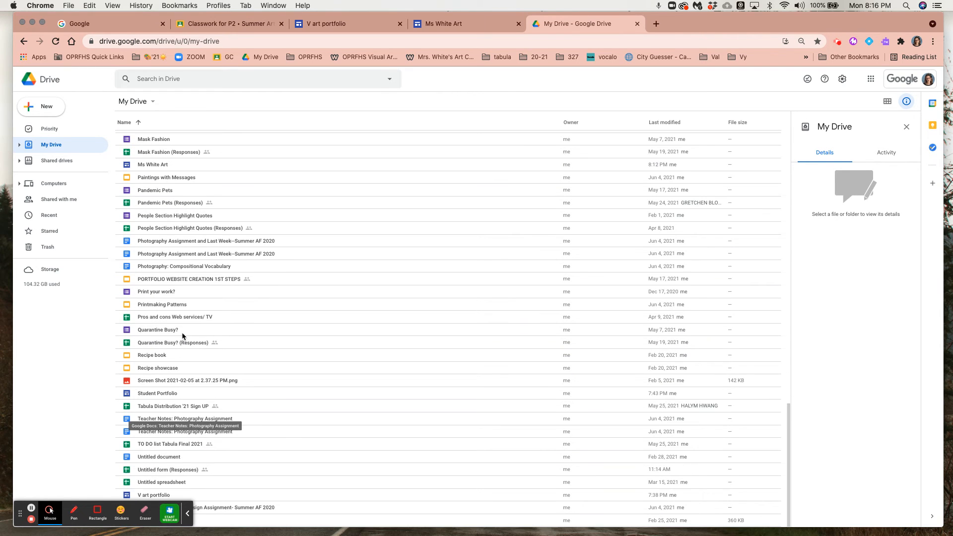
pyautogui.scroll(2, 153, 217)
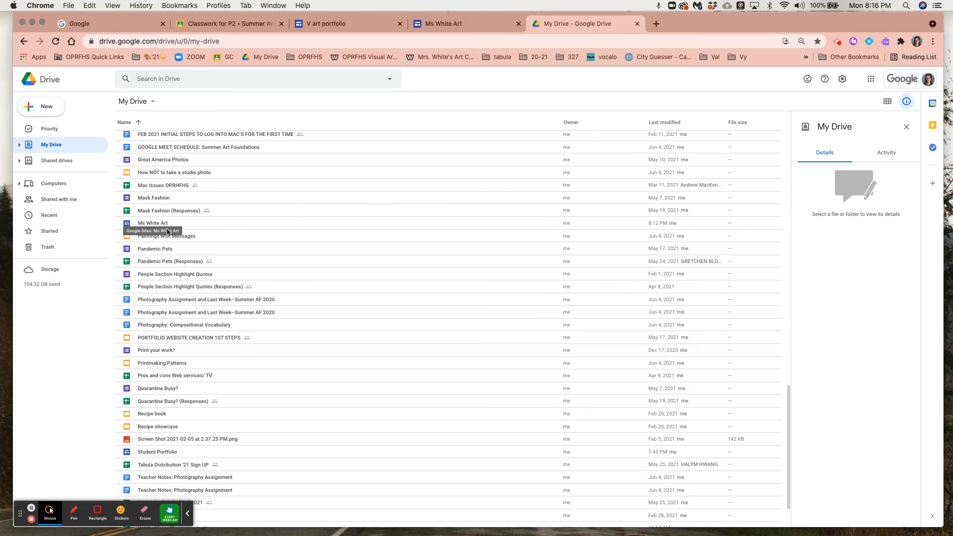
pyautogui.scroll(2, 167, 231)
pyautogui.scroll(10, 167, 232)
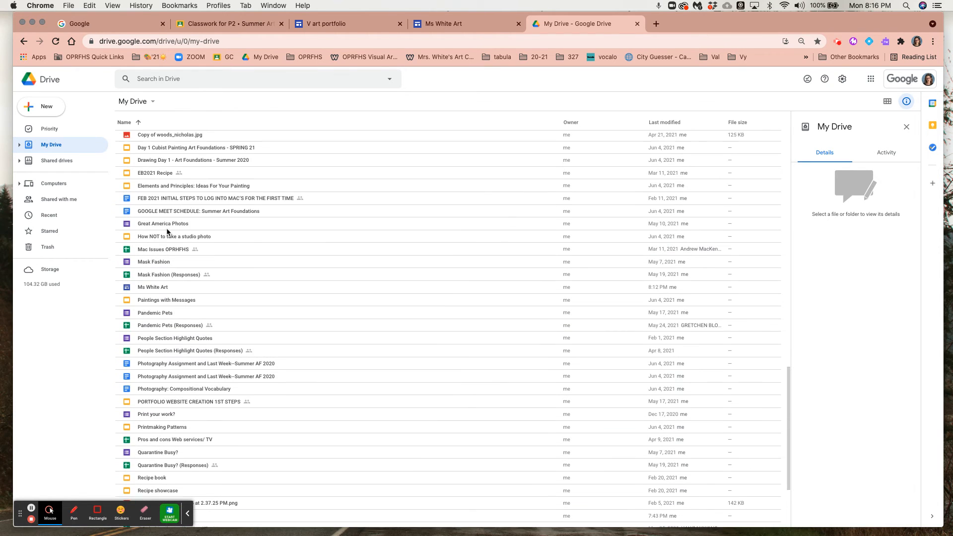
pyautogui.scroll(3, 168, 231)
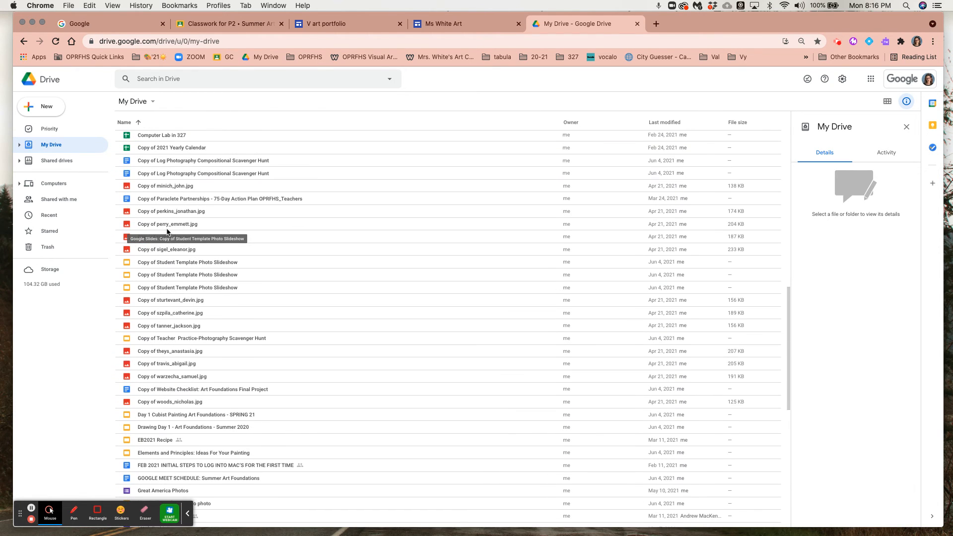
pyautogui.scroll(1, 168, 231)
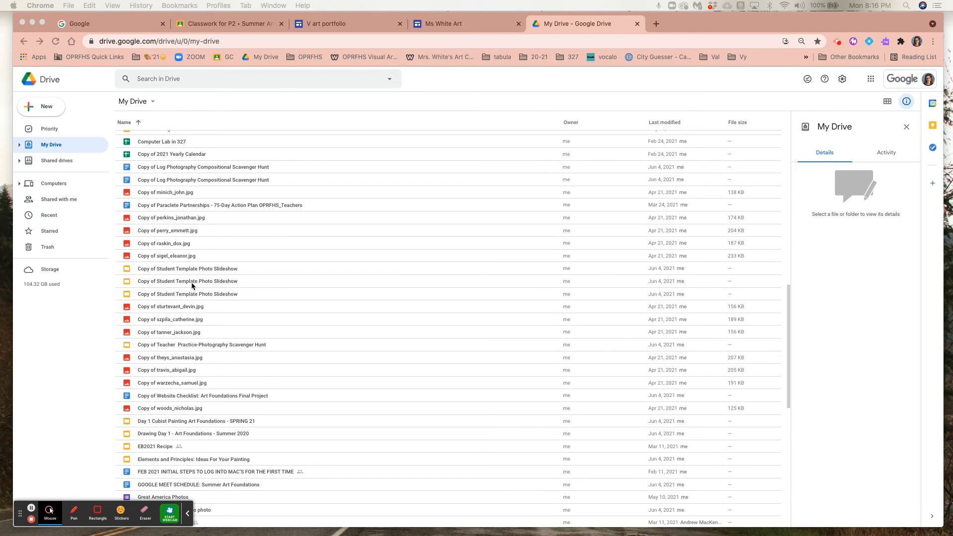
pyautogui.scroll(4, 195, 308)
pyautogui.scroll(4, 192, 282)
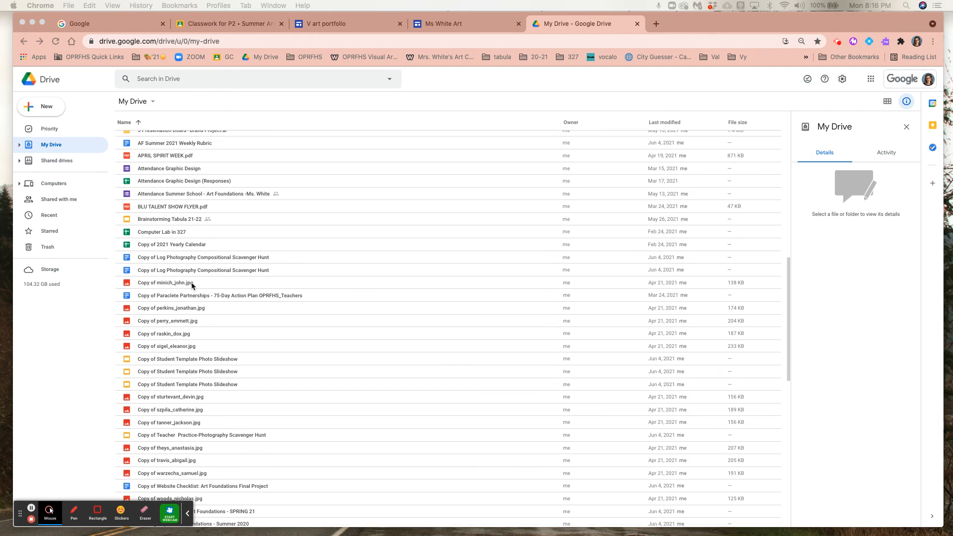
pyautogui.scroll(-7, 192, 282)
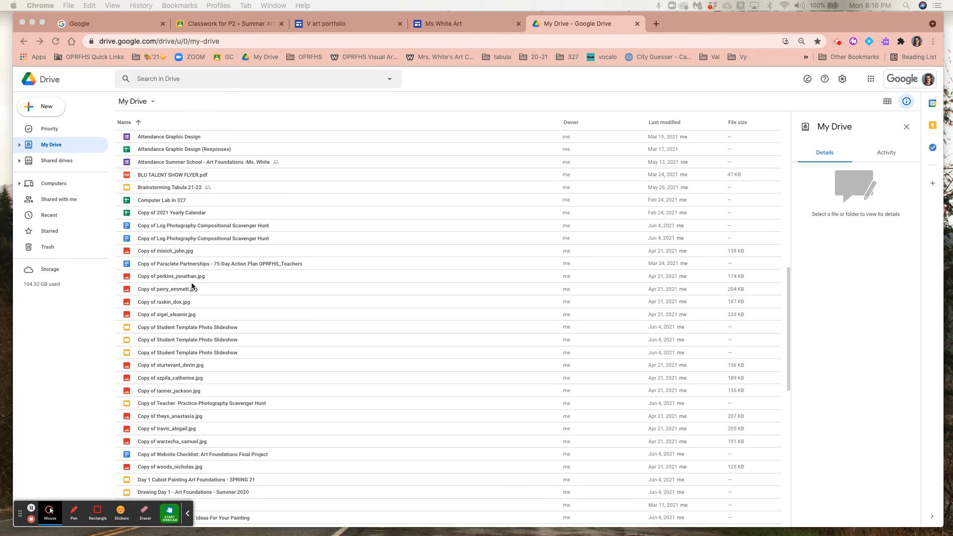
pyautogui.scroll(10, 192, 282)
pyautogui.scroll(10, 192, 283)
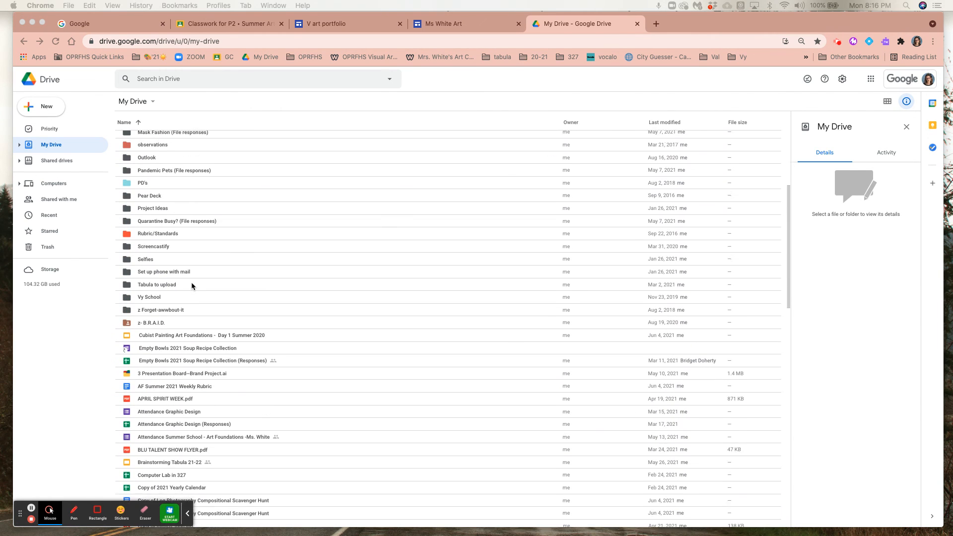
pyautogui.scroll(3, 191, 283)
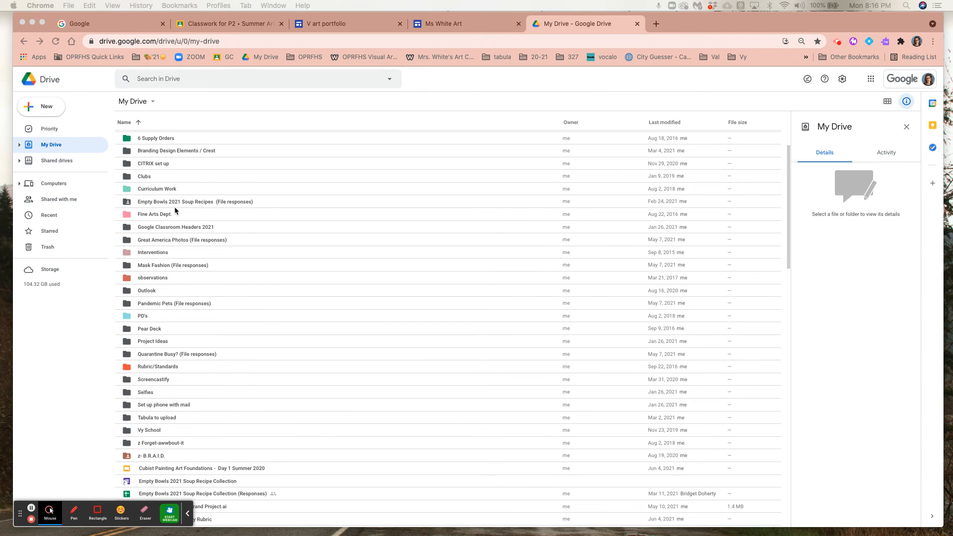
pyautogui.scroll(-20, 170, 252)
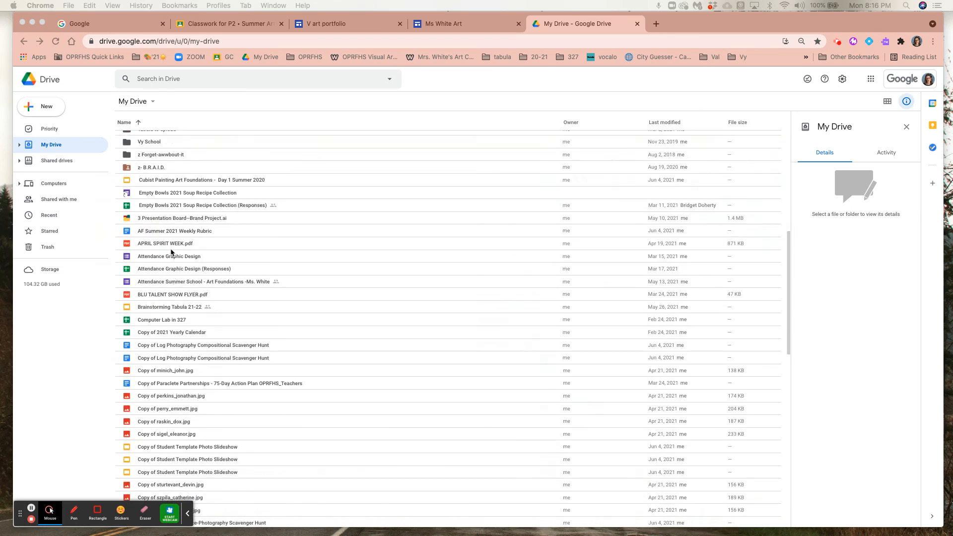
pyautogui.scroll(-8, 170, 252)
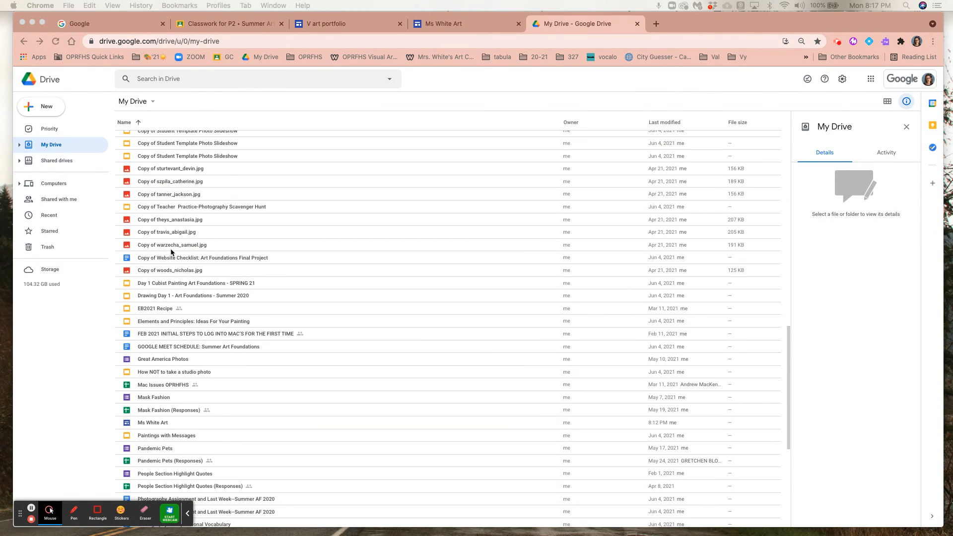
pyautogui.scroll(20, 181, 411)
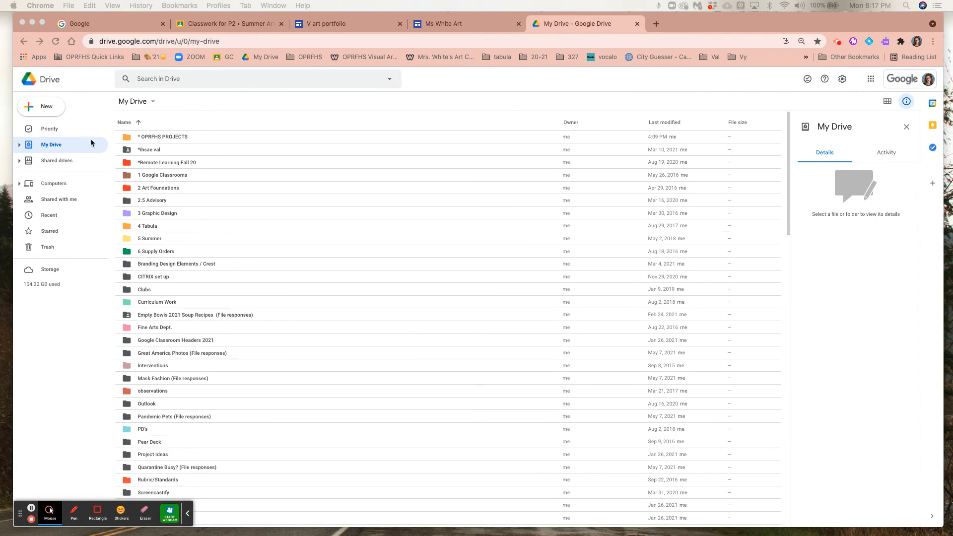
# Create a new folder named G Sites in My Drive.
pyautogui.click(46, 110)
pyautogui.click(331, 198)
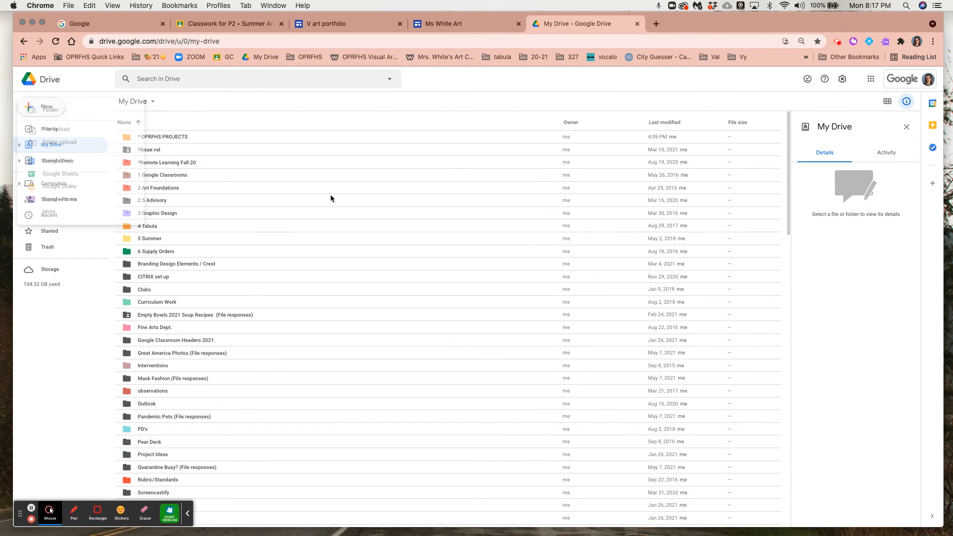
pyautogui.write('G Sites')
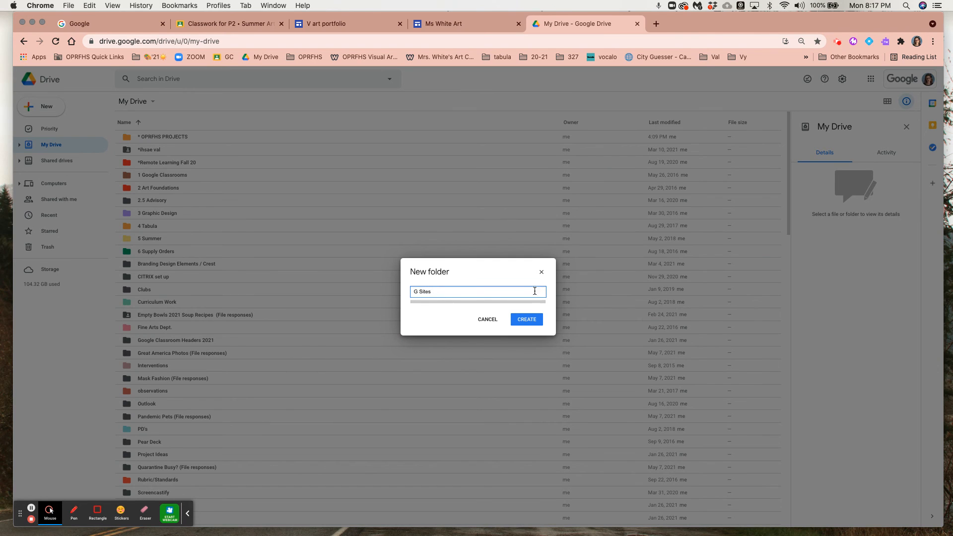
pyautogui.click(527, 320)
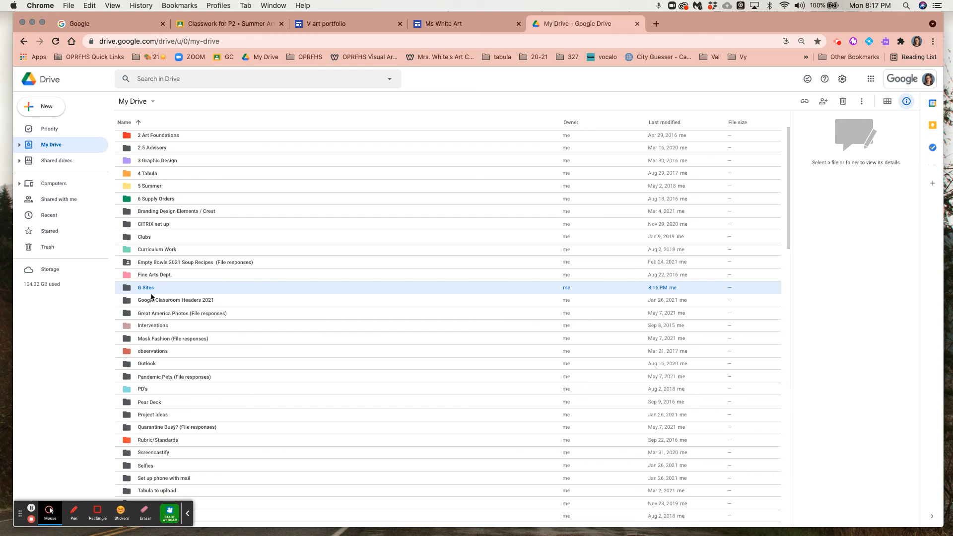
# Move the Ms White Art site file from the My Drive list into the G Sites folder.
pyautogui.scroll(-5, 206, 341)
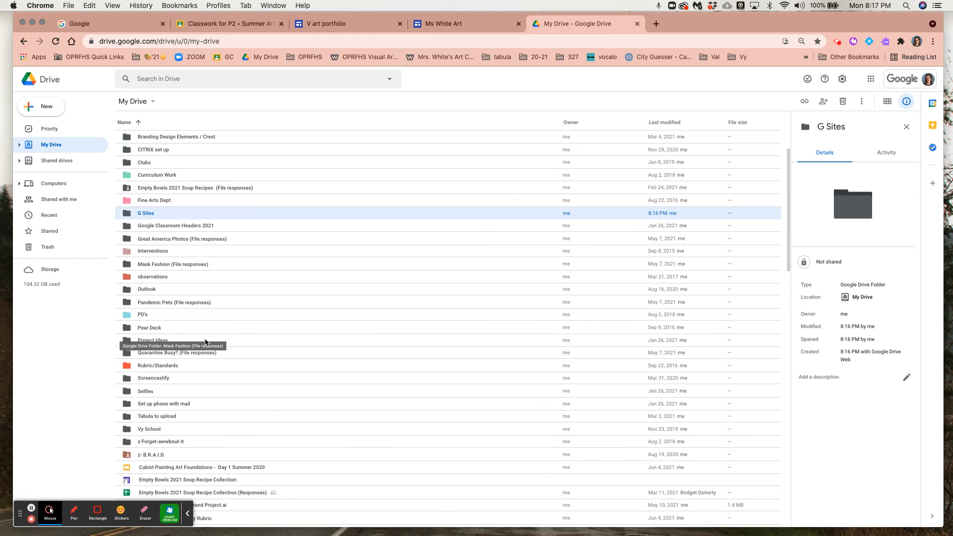
pyautogui.scroll(-5, 206, 341)
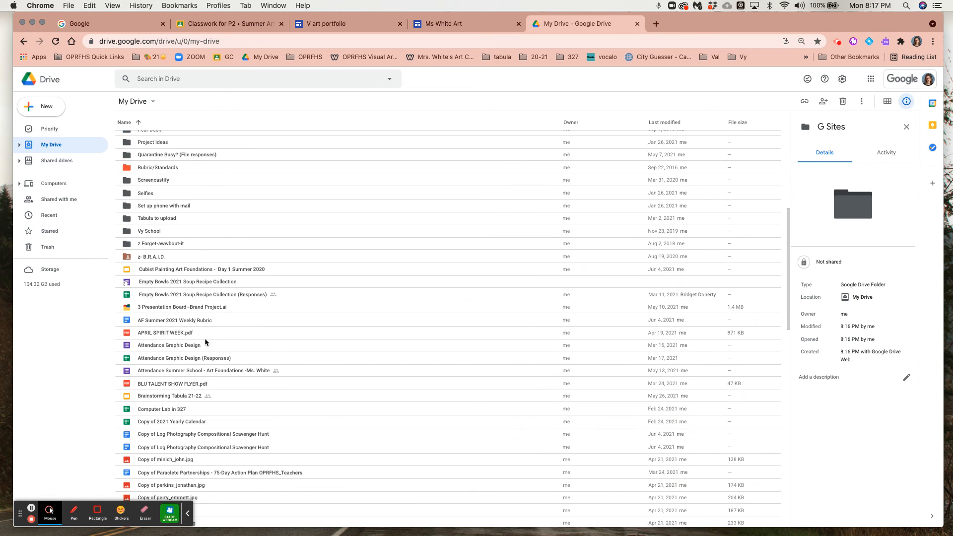
pyautogui.scroll(-9, 206, 342)
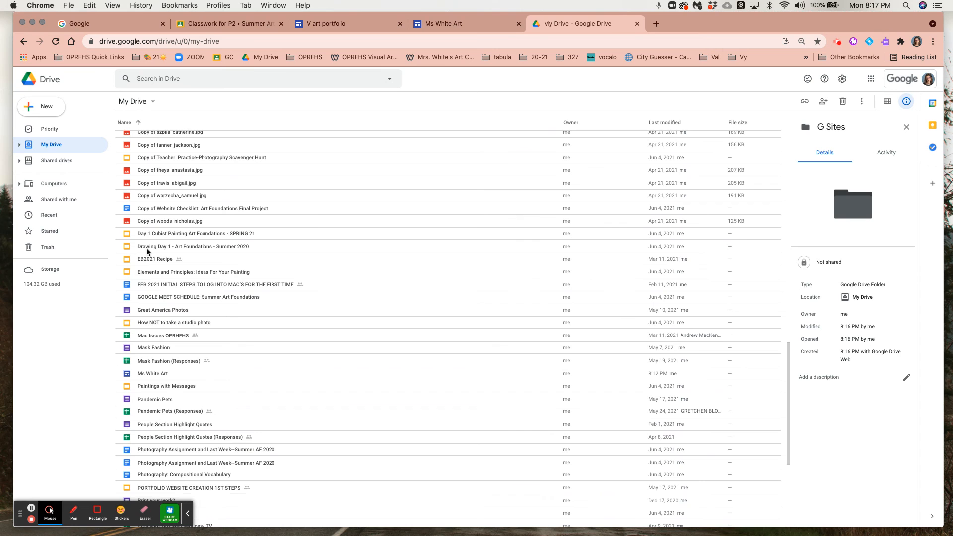
pyautogui.moveTo(149, 376); pyautogui.dragTo(148, 140)
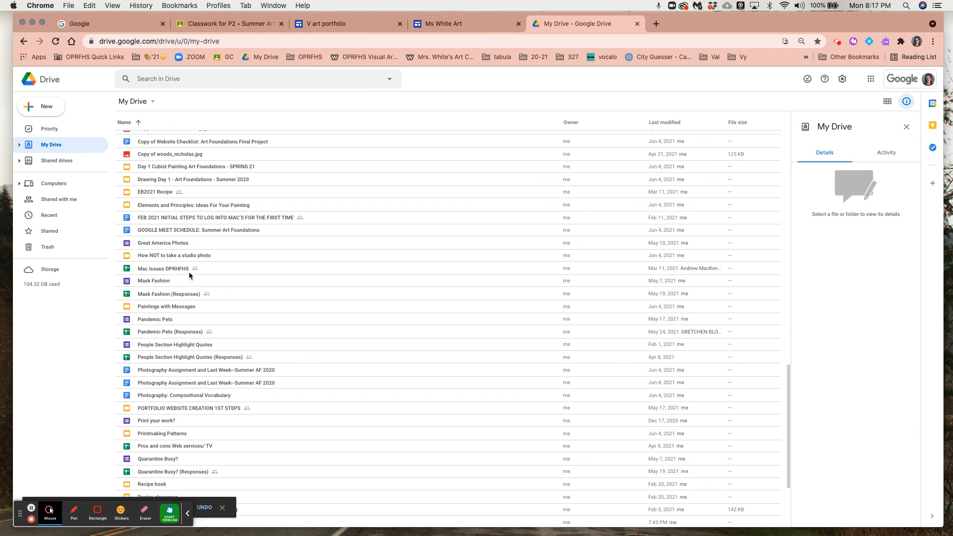
# Open the G Sites folder in My Drive and open the Ms White Art site from it.
pyautogui.scroll(3, 189, 271)
pyautogui.scroll(15, 190, 275)
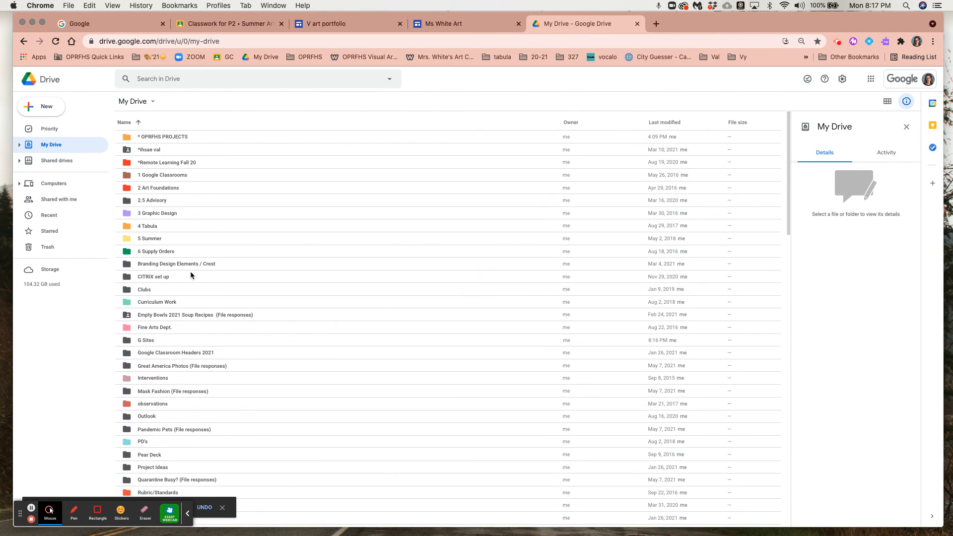
pyautogui.click(149, 342)
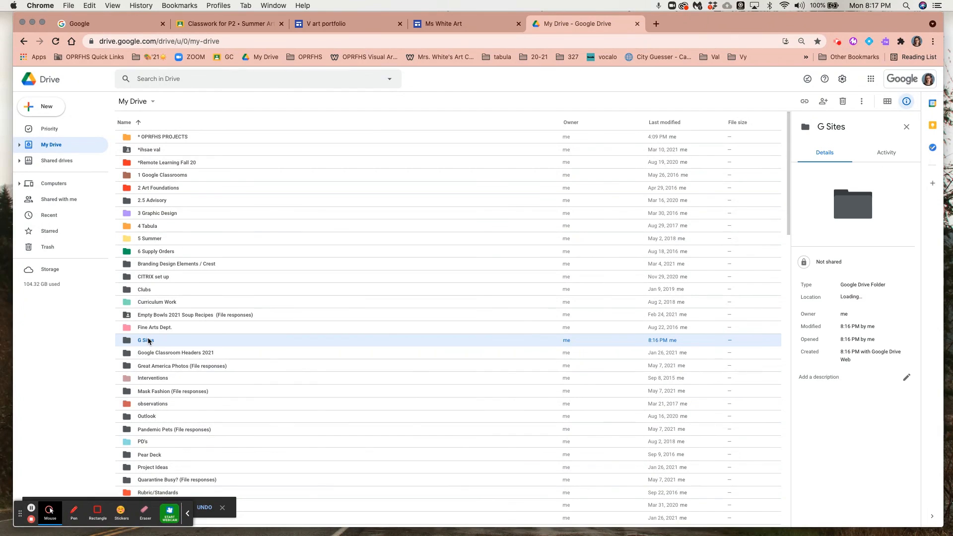
pyautogui.doubleClick(148, 341)
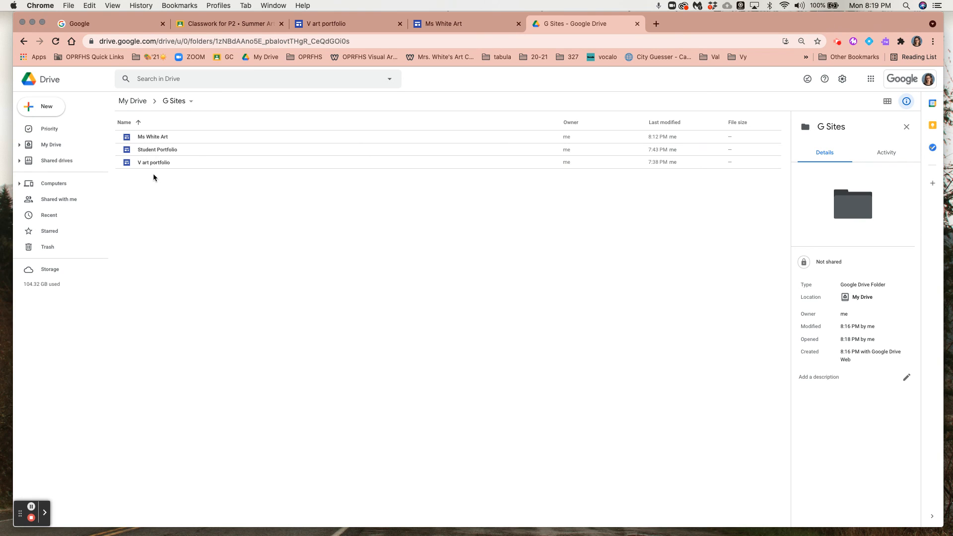
pyautogui.doubleClick(157, 139)
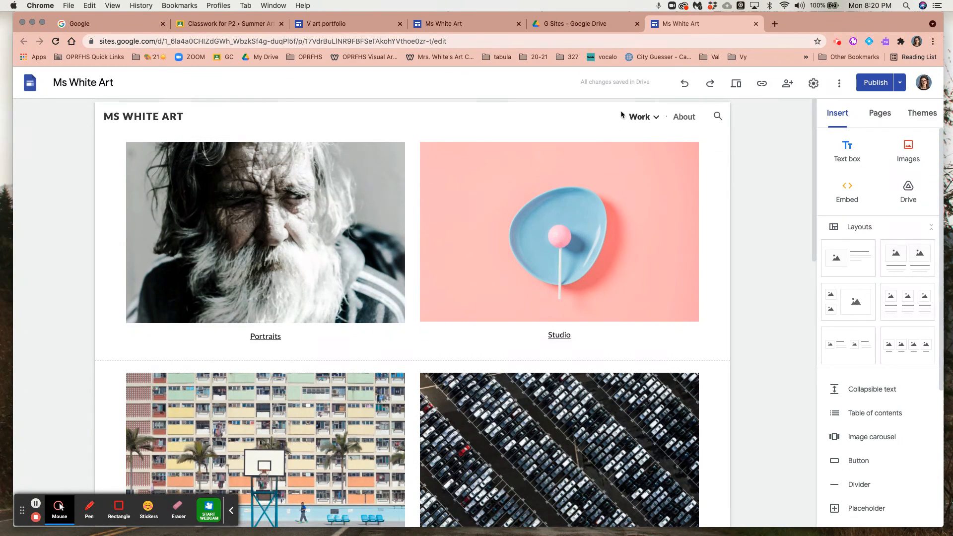
# Close both browser tabs of the Ms White Art site and switch to the V art portfolio site.
pyautogui.moveTo(630, 116)
pyautogui.click(756, 24)
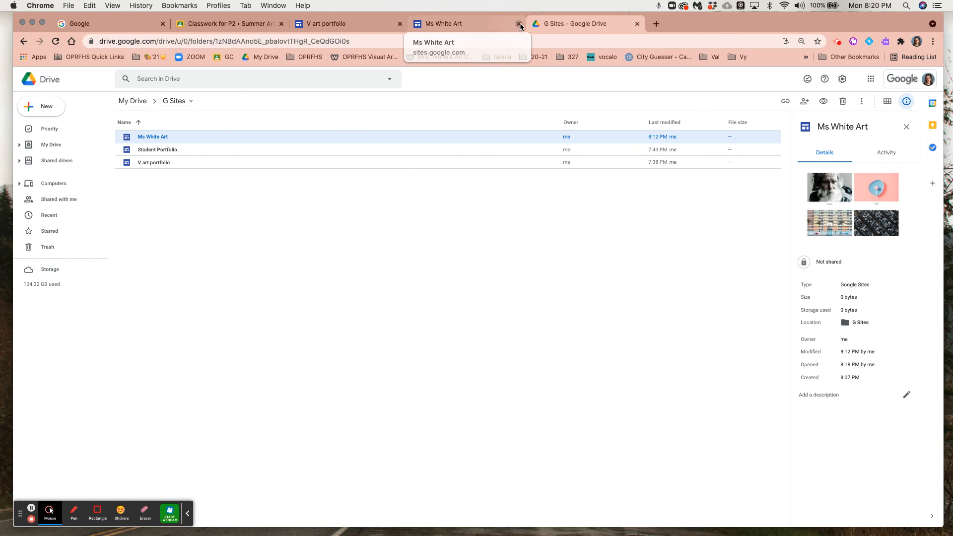
pyautogui.click(519, 25)
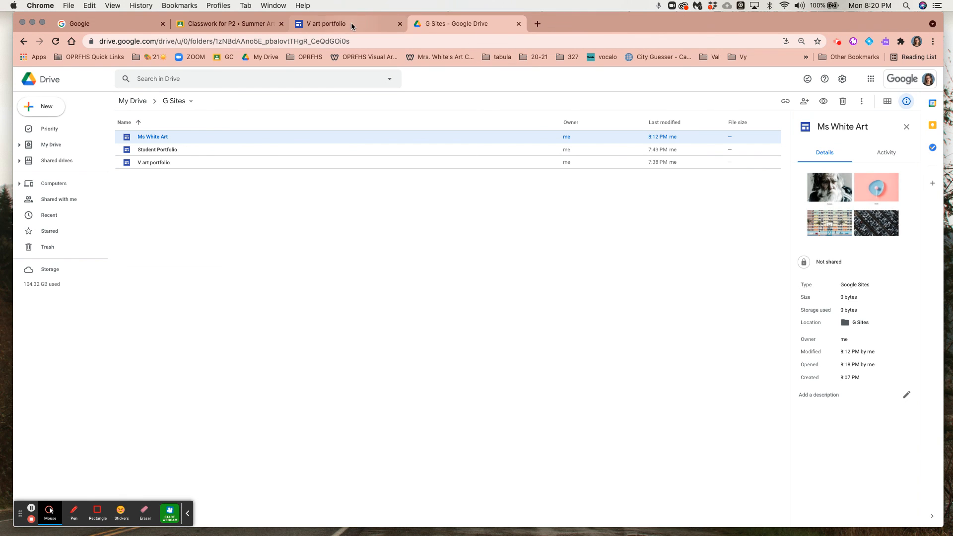
pyautogui.click(350, 23)
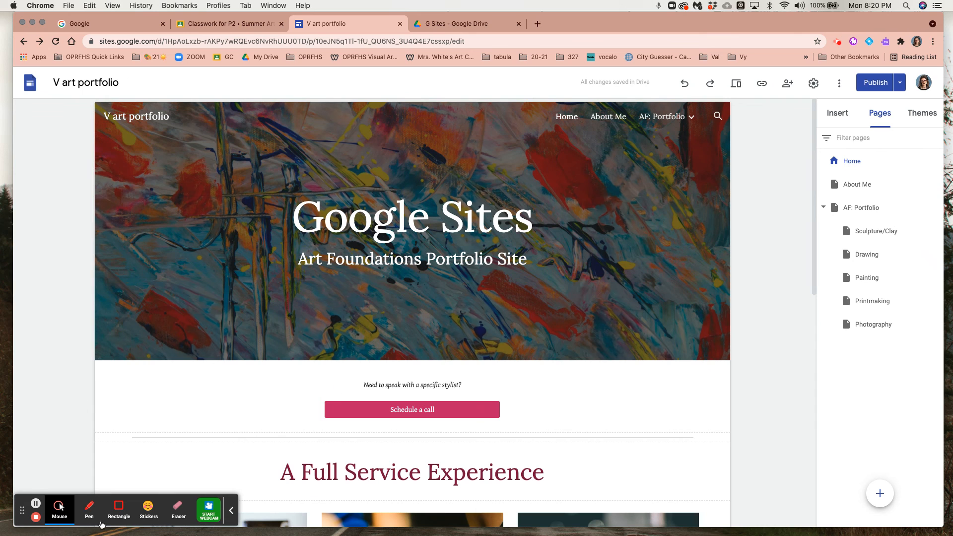